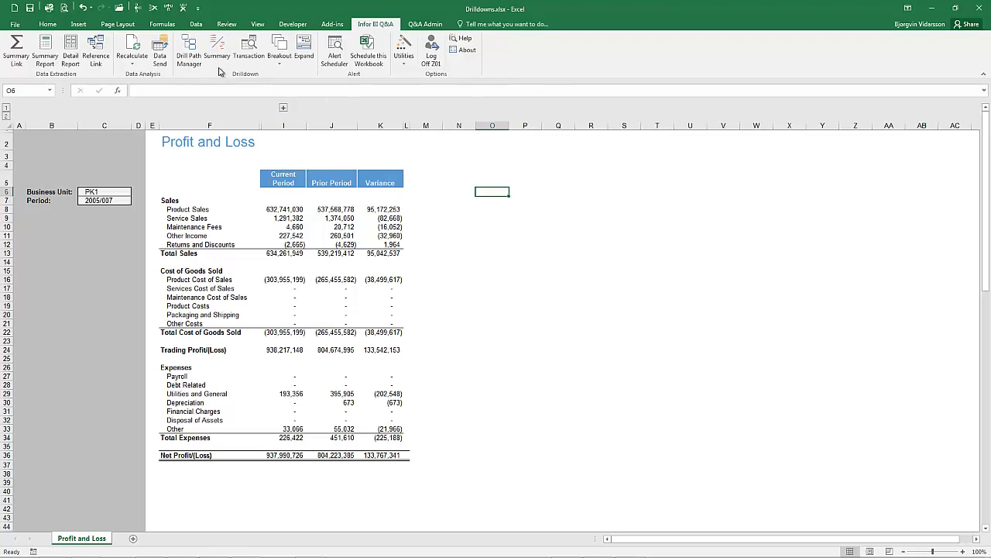
Step: Review the sales line formulas on the Profit and Loss report and select the Service Sales value
left_click(185, 46)
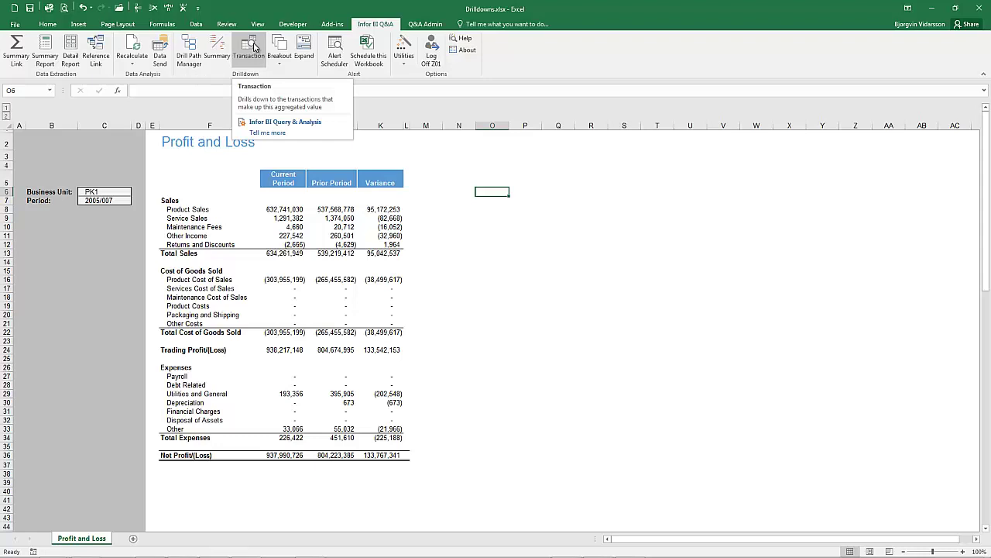
left_click(255, 47)
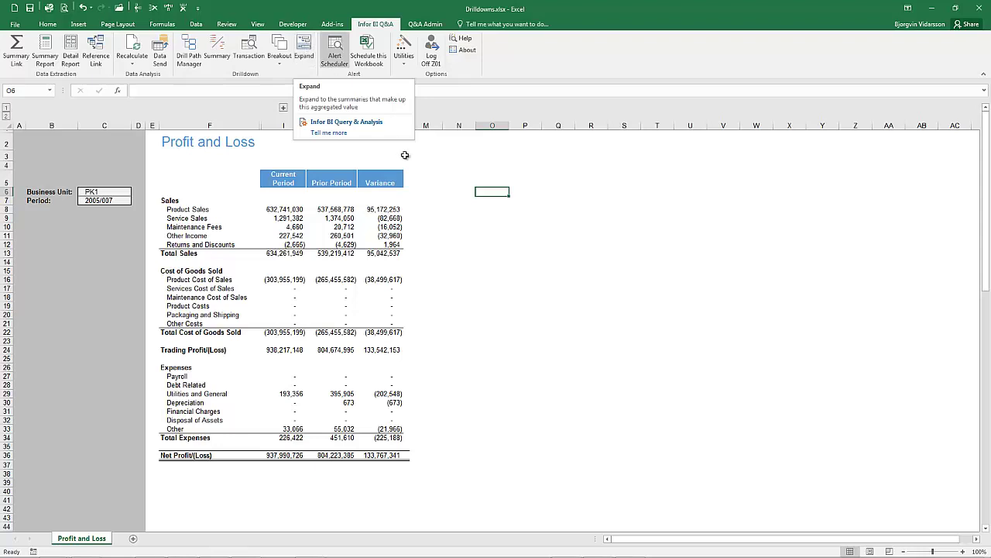
left_click(492, 179)
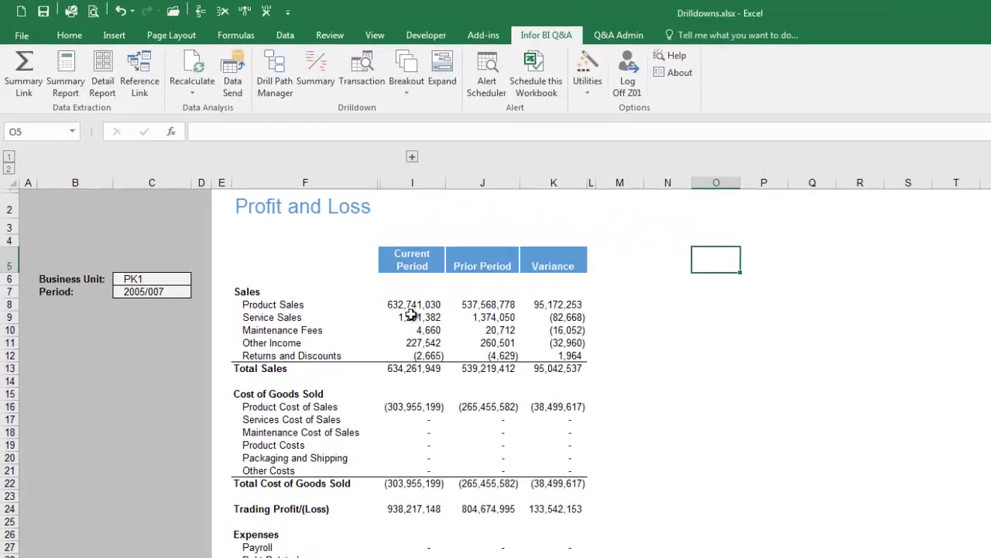
left_click(411, 315)
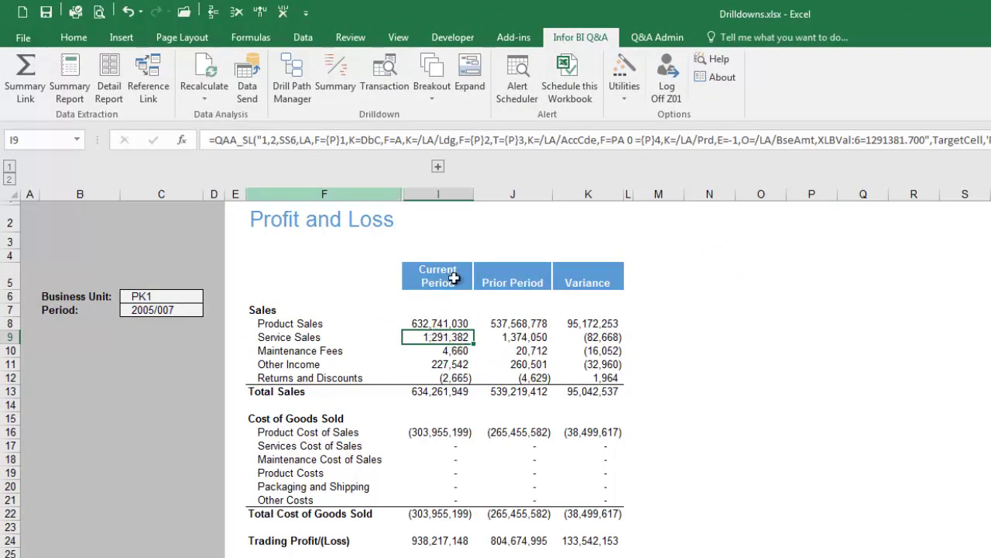
left_click(504, 324)
left_click(498, 353)
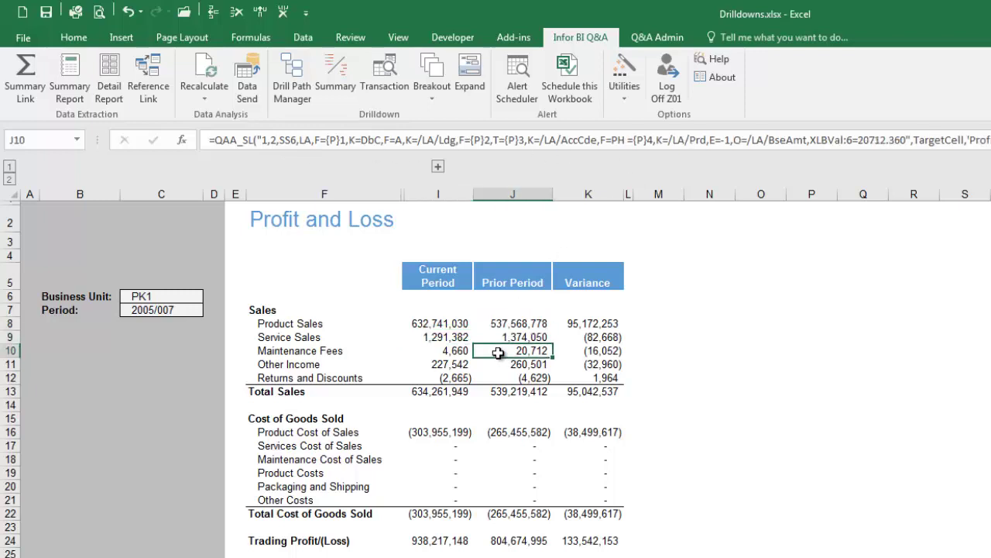
left_click(444, 326)
left_click(445, 338)
left_click(445, 364)
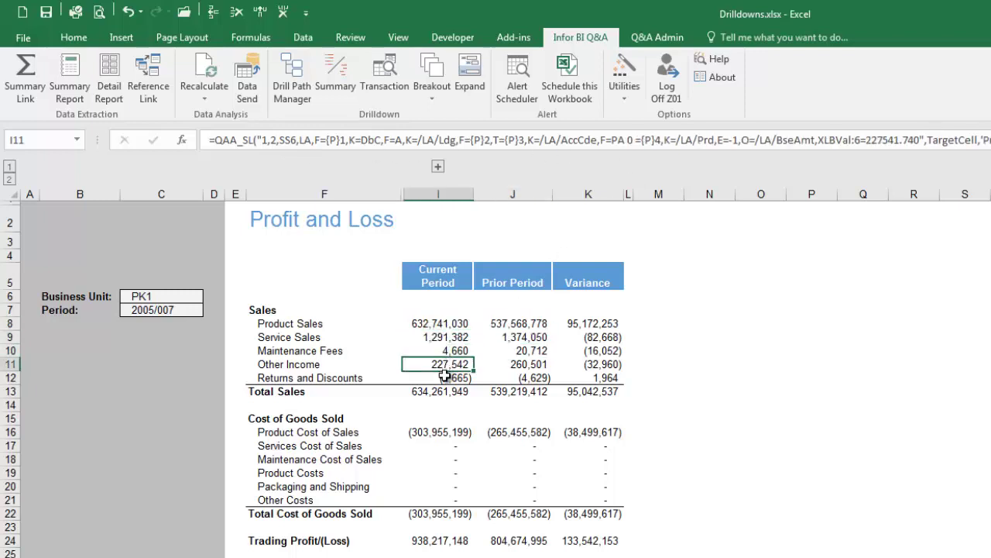
left_click(456, 377)
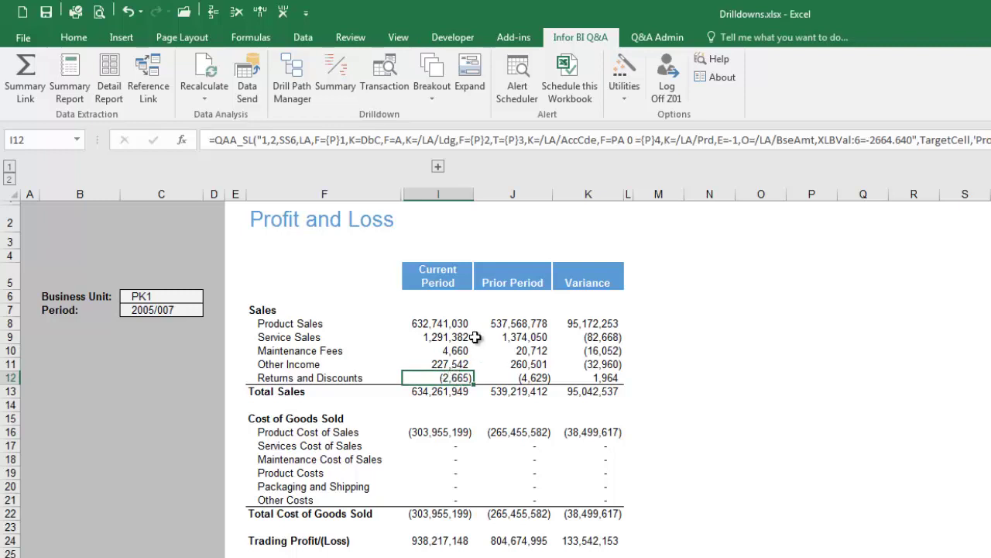
left_click(441, 394)
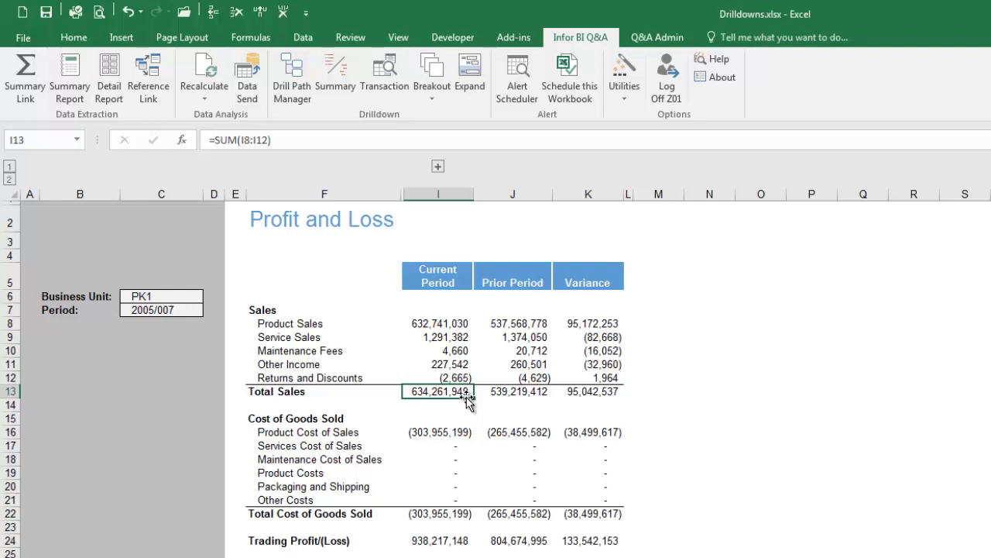
left_click(433, 336)
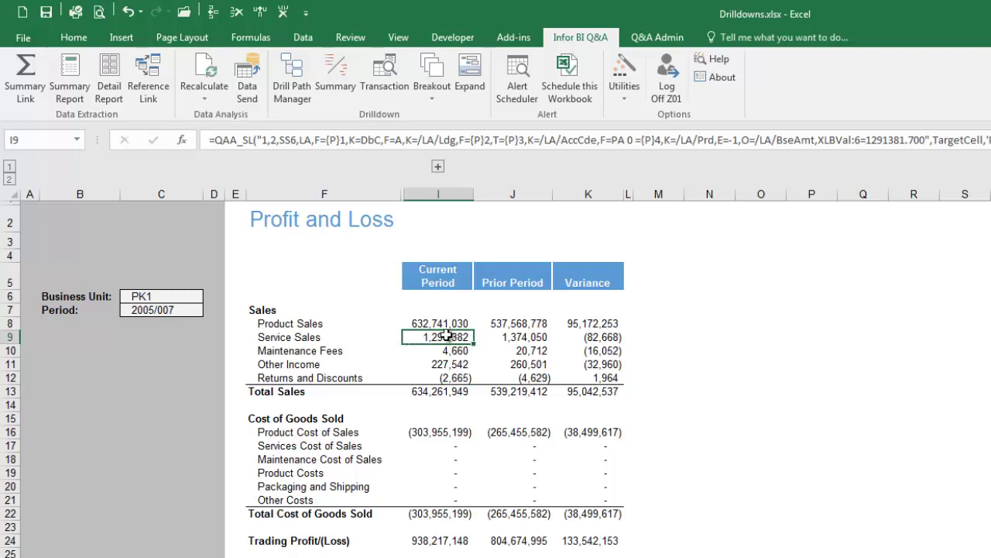
Step: Run a Summary drilldown on Service Sales by Department Analysis Code and department Name
left_click(334, 71)
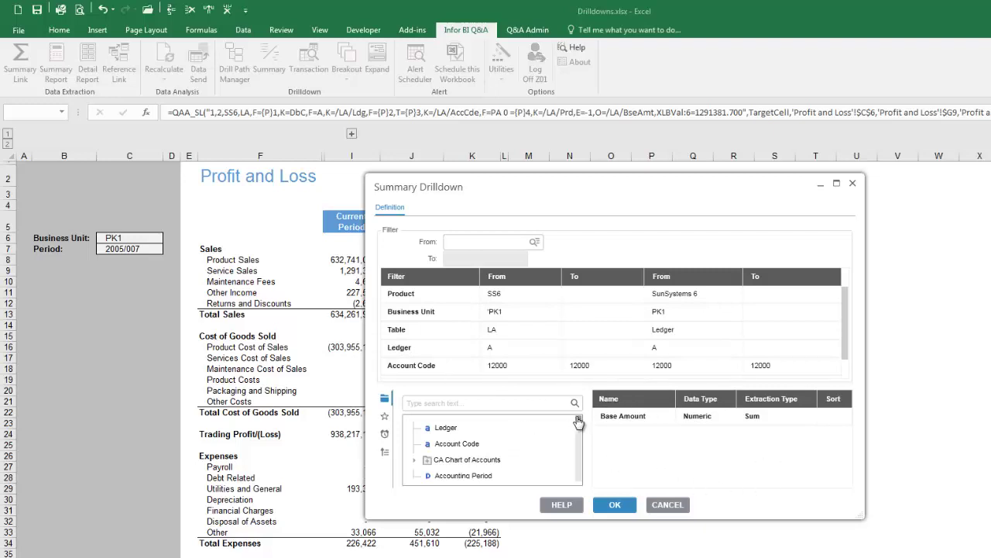
left_click_drag(577, 421, 580, 445)
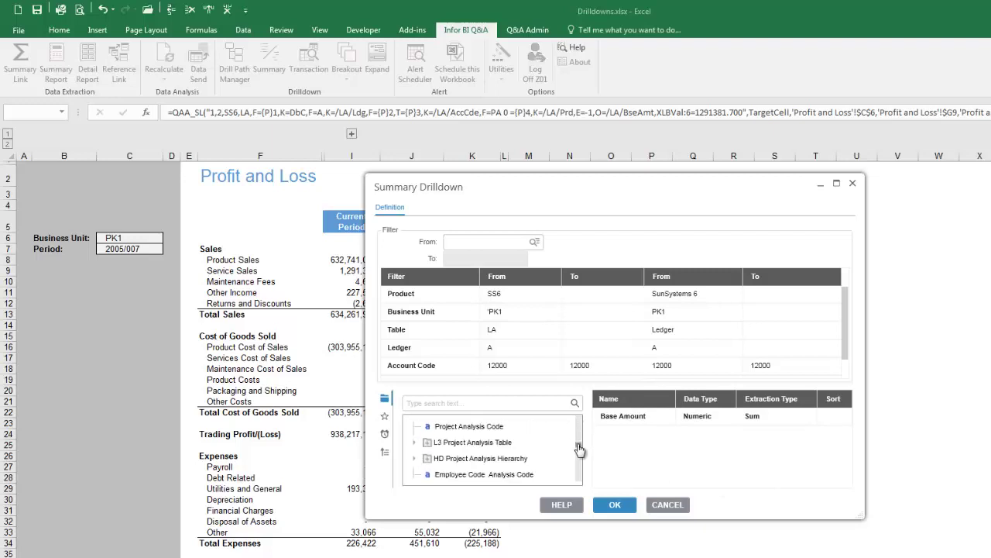
scroll(486, 441, "up", 1)
left_click(466, 427)
double_click(453, 427)
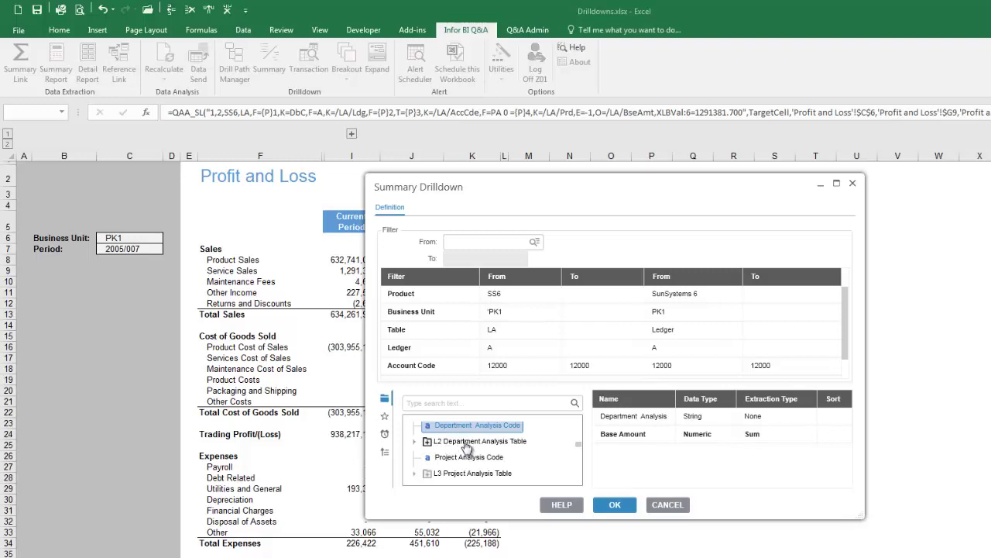
left_click(416, 442)
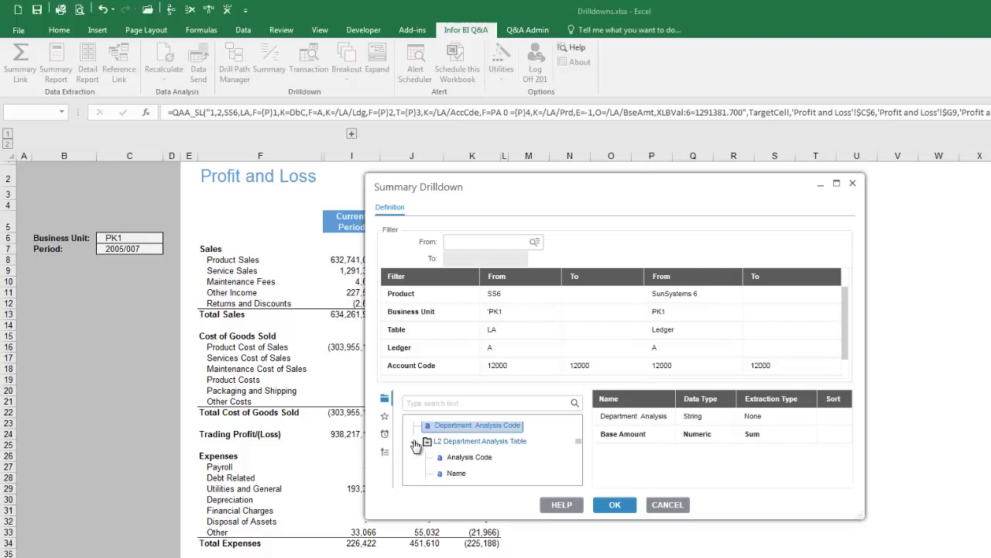
double_click(458, 474)
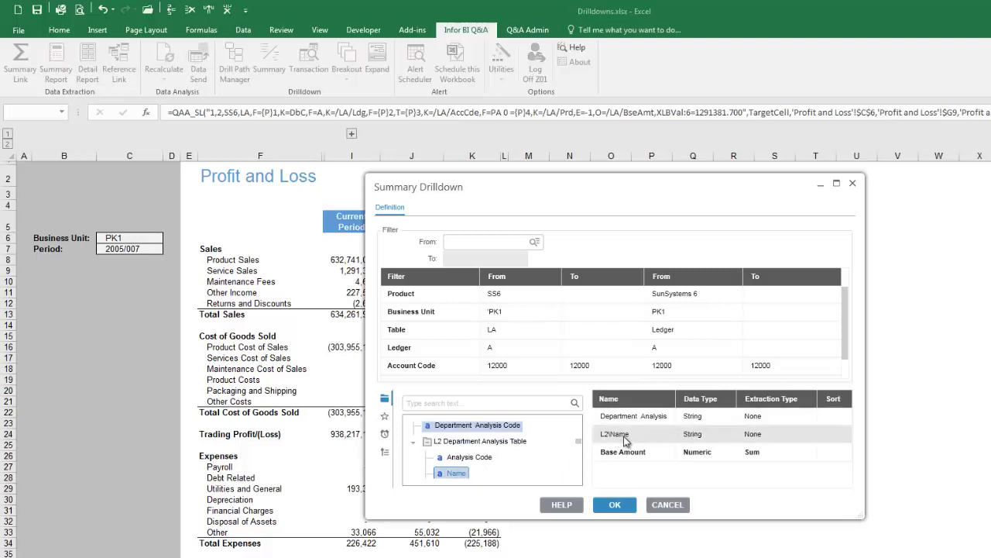
left_click(615, 506)
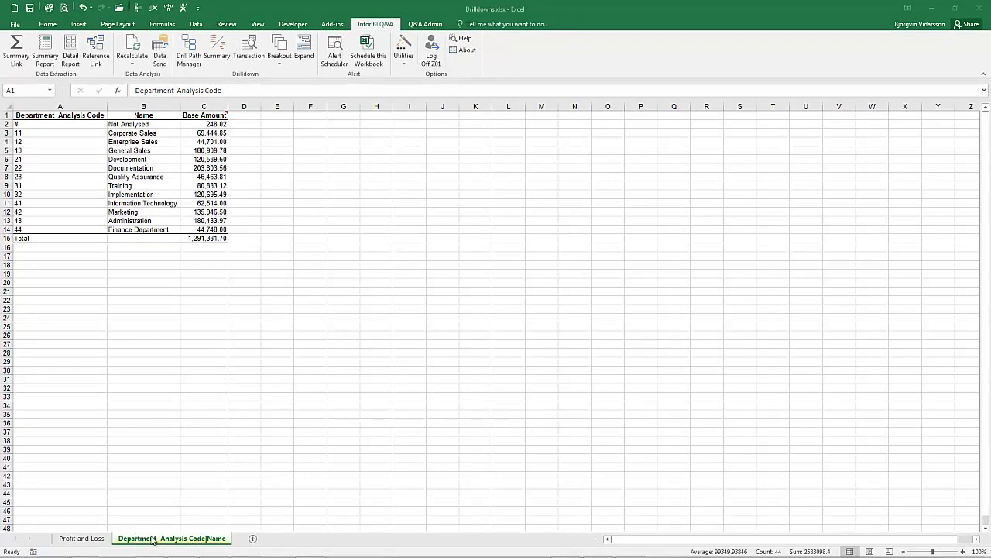
Step: Check the department amounts and C15 SUBTOTAL on the Department Analysis Code|Name sheet, then return to Profit and Loss
left_click(302, 159)
left_click(47, 24)
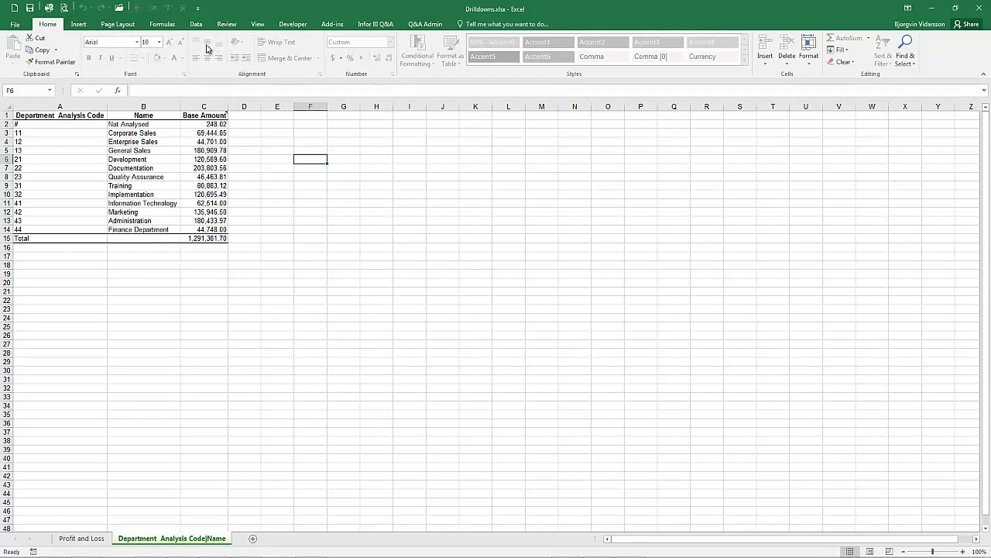
left_click(282, 209)
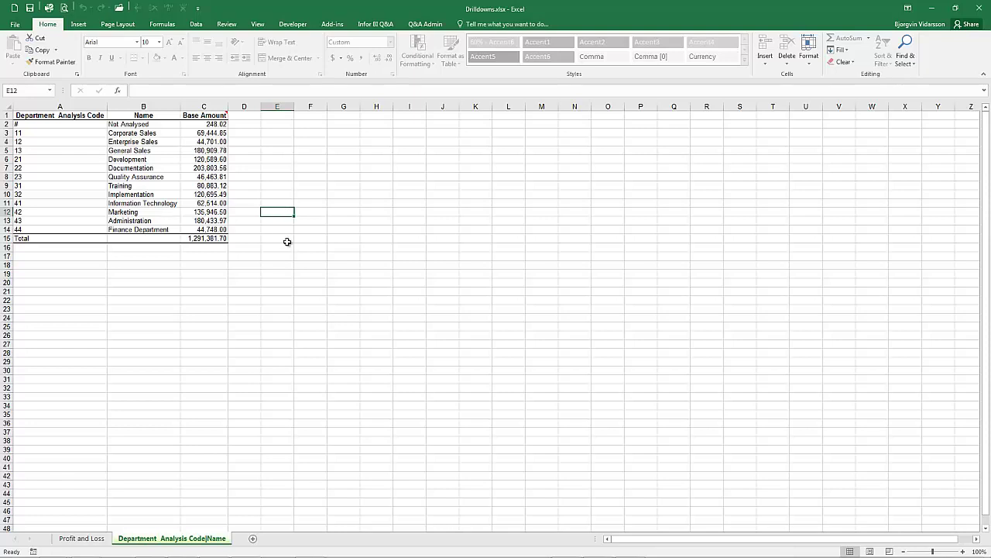
left_click(222, 241)
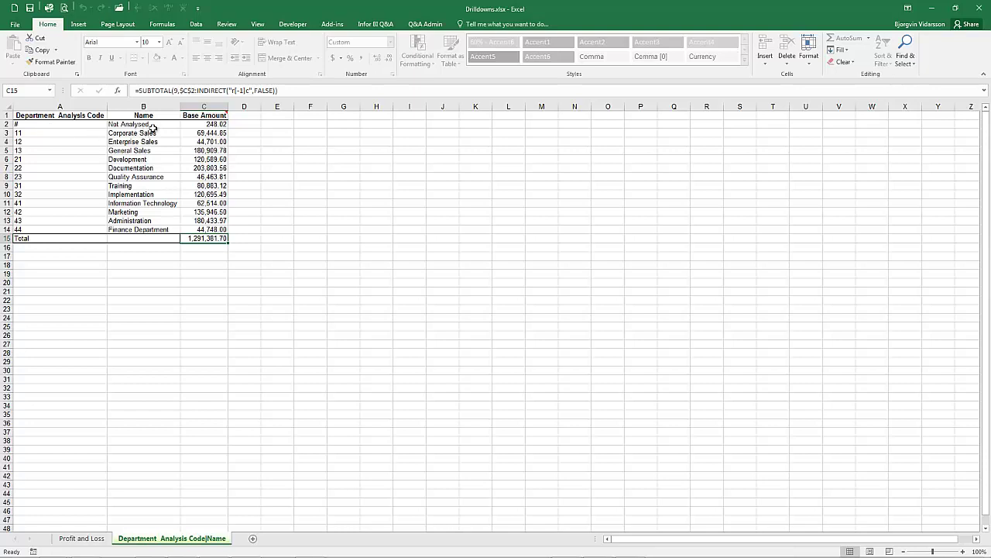
left_click_drag(195, 126, 194, 180)
left_click(250, 141)
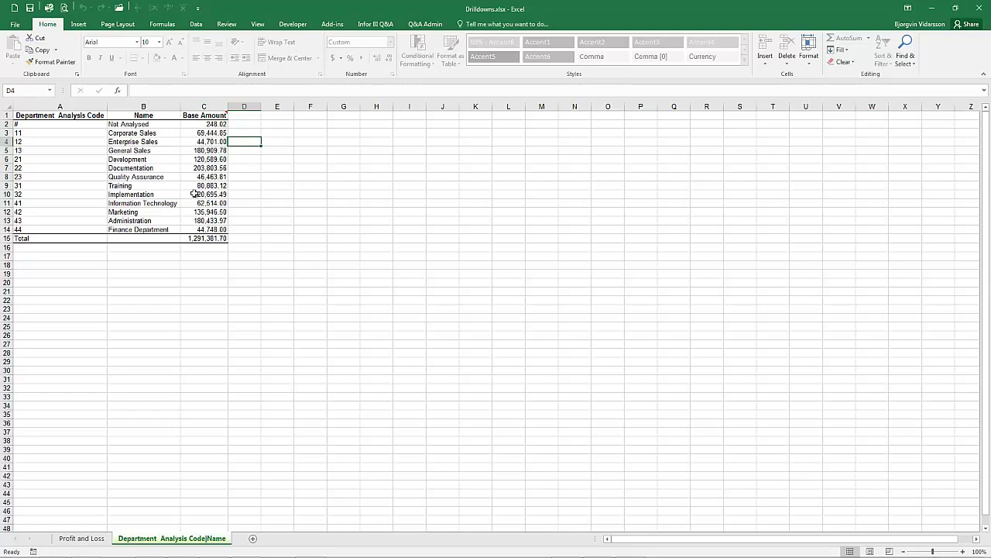
left_click(82, 539)
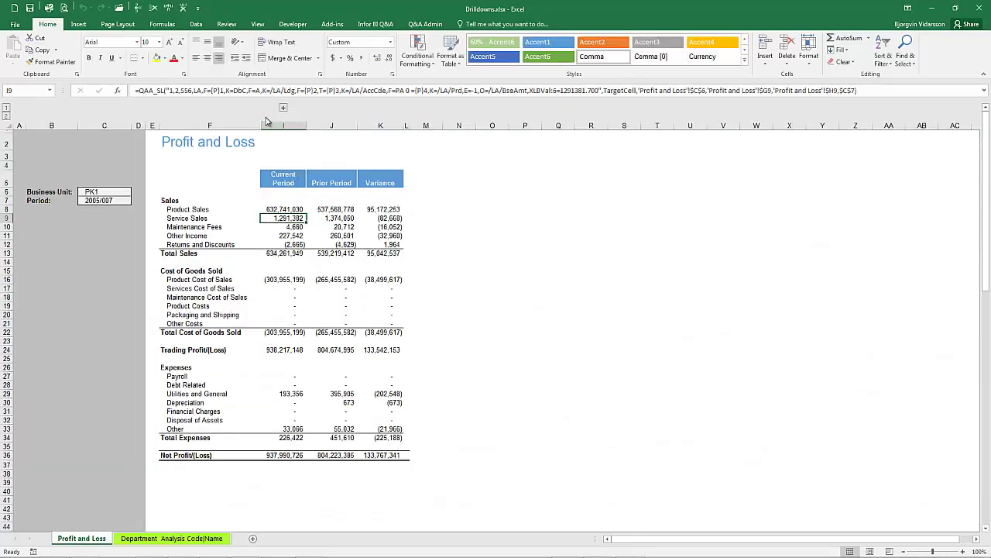
Step: Run another Summary drilldown on Service Sales by Project Analysis Code and project Name
left_click(374, 25)
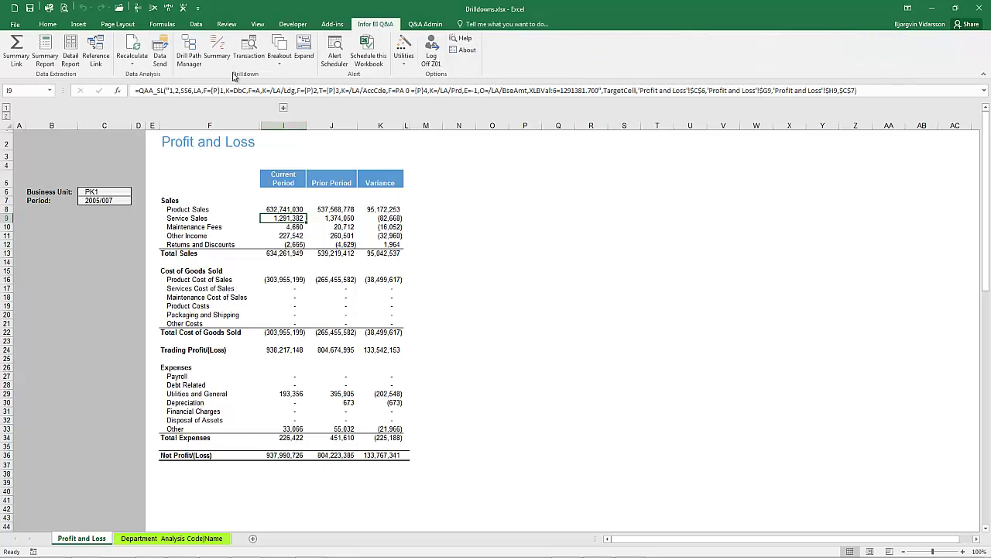
left_click(219, 48)
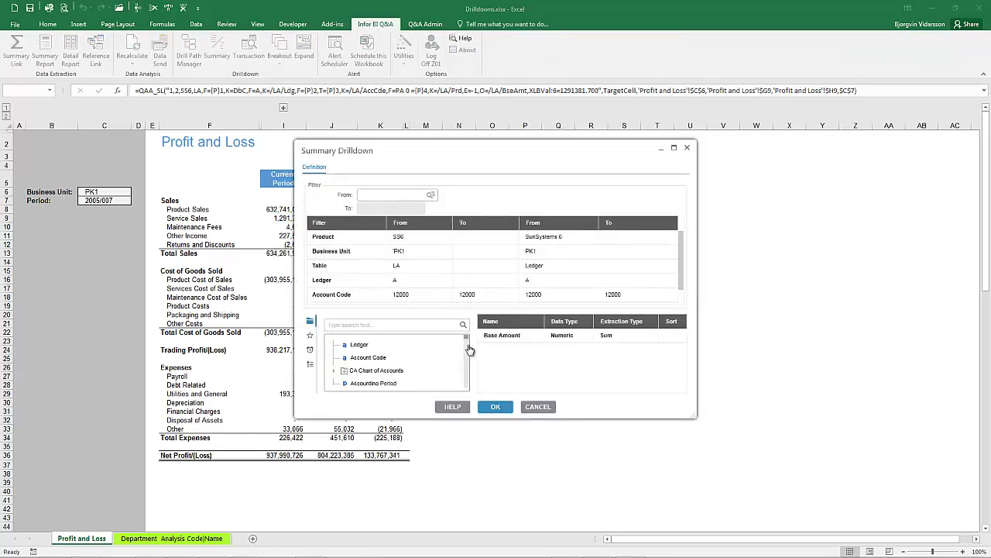
left_click_drag(467, 341, 469, 362)
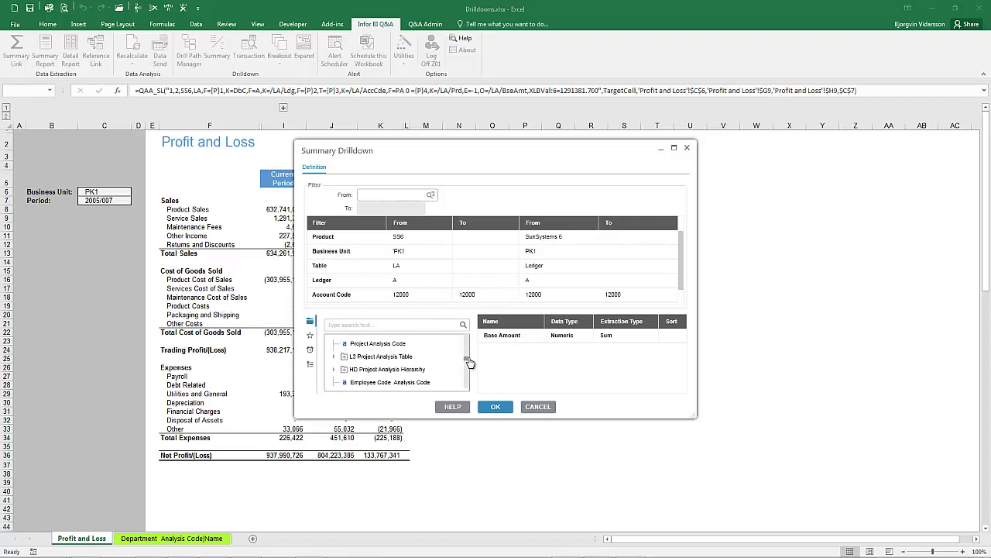
scroll(373, 361, "up", 1)
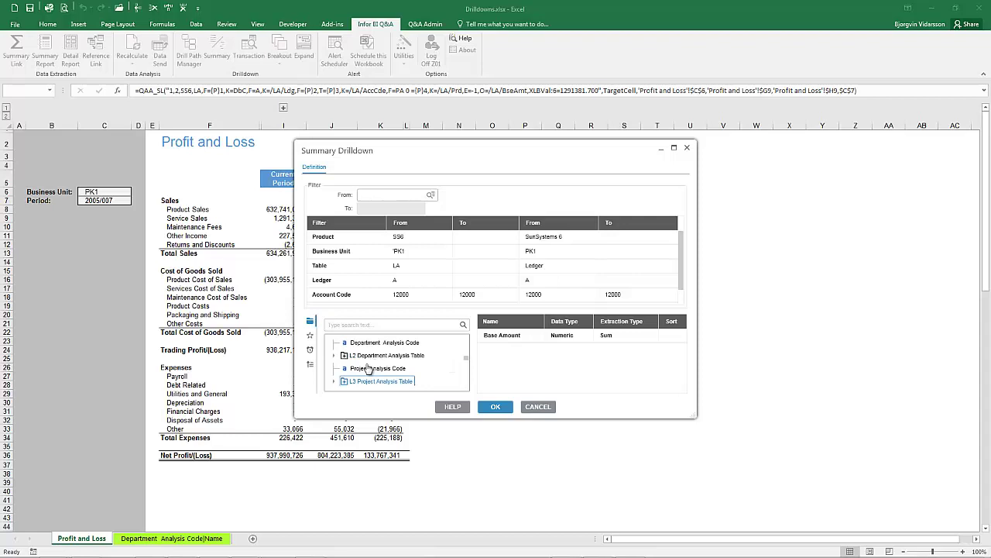
double_click(368, 369)
scroll(364, 369, "down", 1)
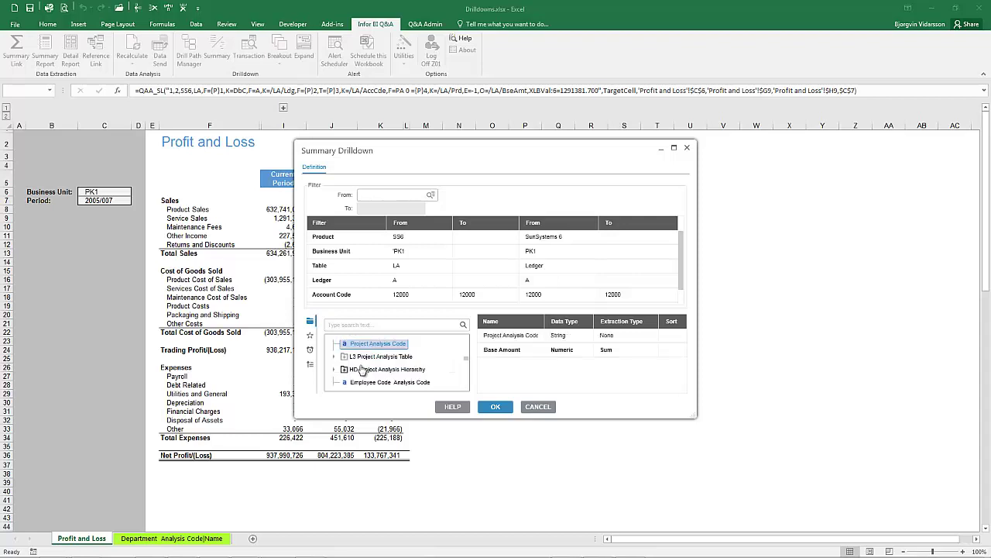
left_click(333, 358)
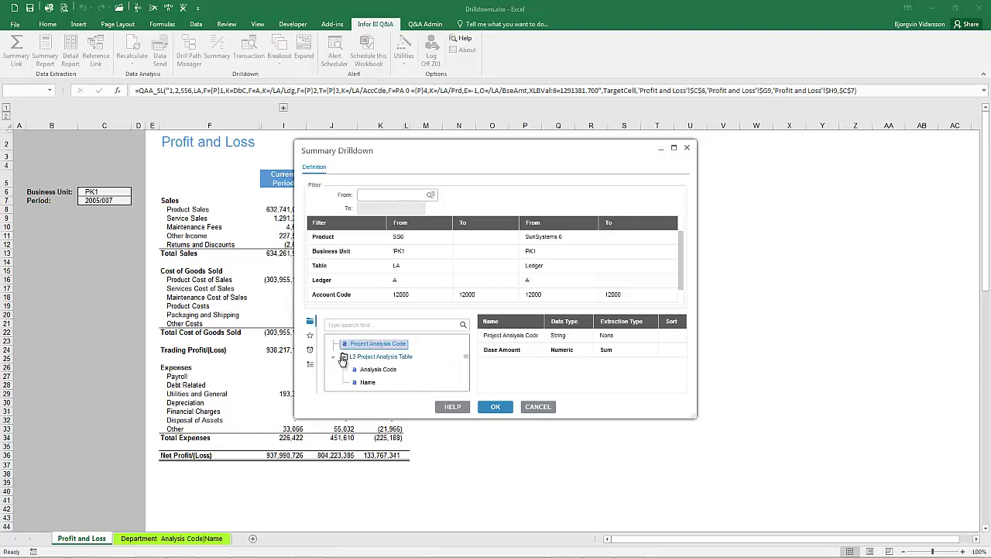
double_click(367, 382)
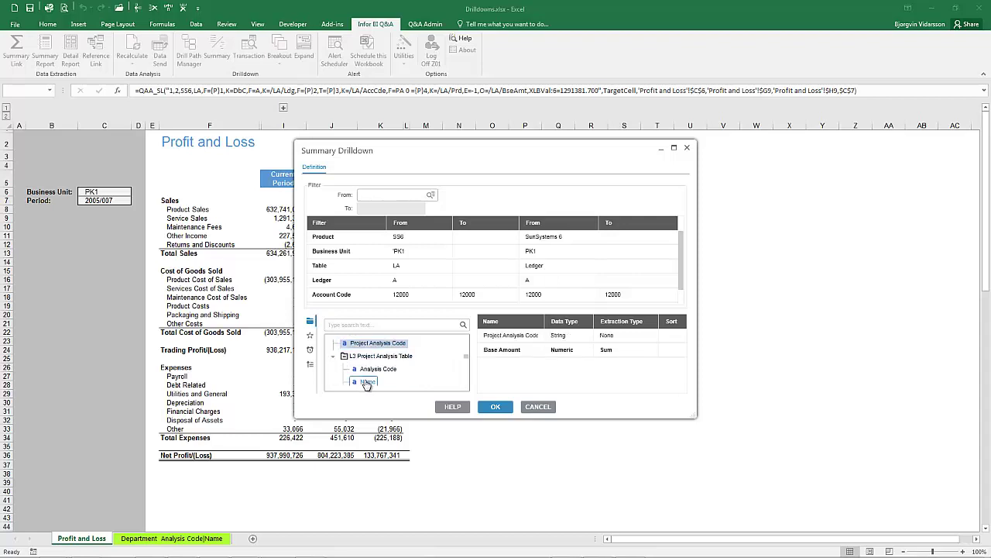
left_click(496, 406)
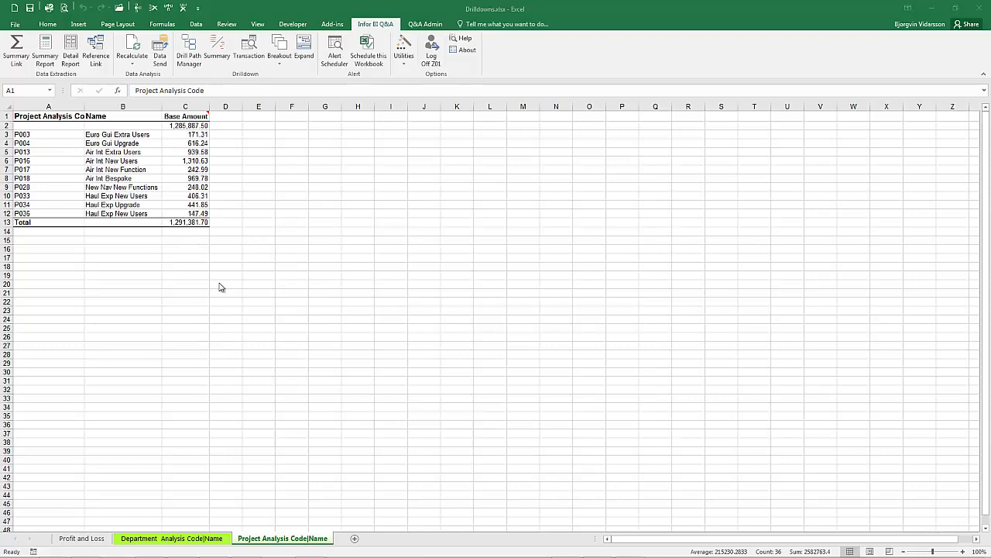
Step: Review the Project Analysis Code|Name sheet and compare it with the Department Analysis Code|Name sheet
left_click(62, 147)
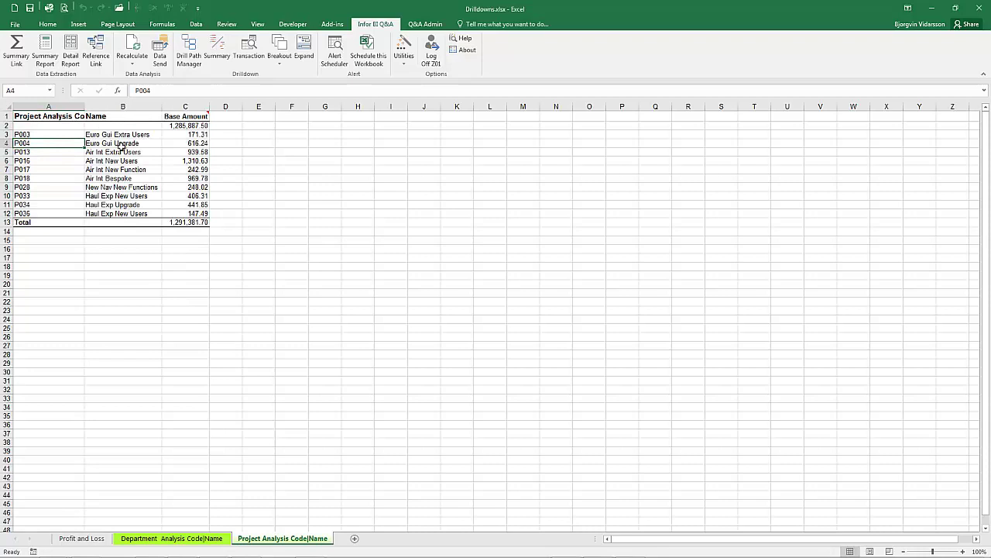
left_click(214, 544)
left_click(250, 540)
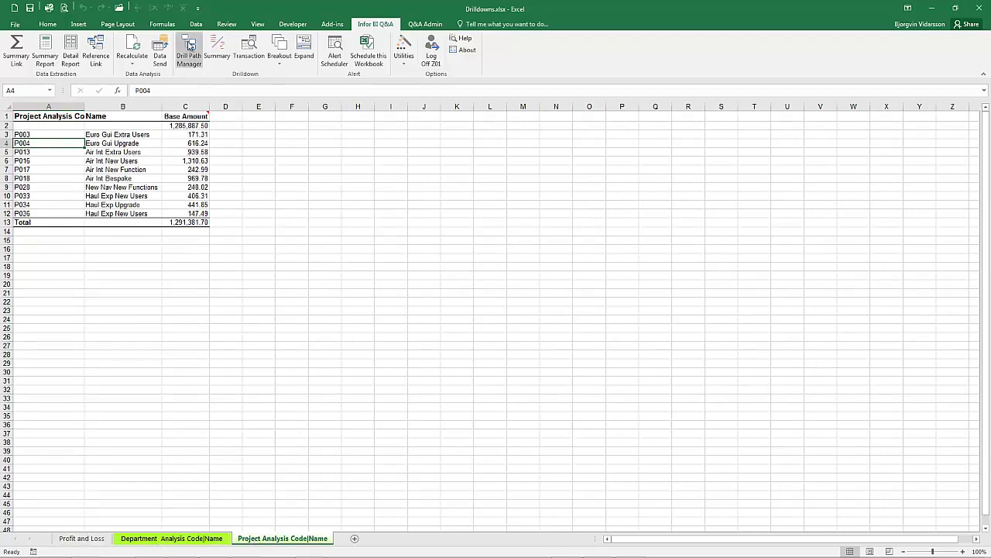
Step: In the Drill Path Manager, browse both analysis sheets and clear the current drill path
left_click(190, 48)
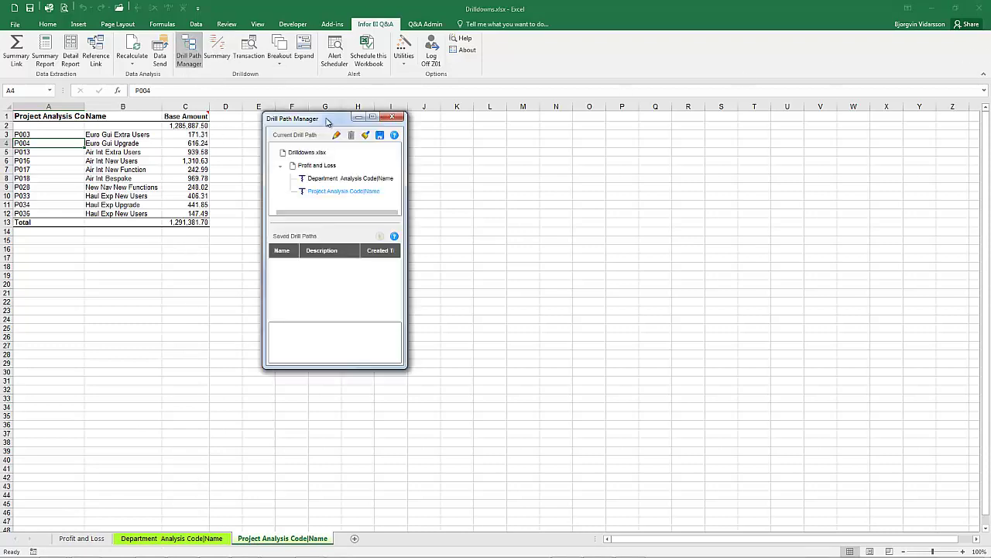
left_click(324, 179)
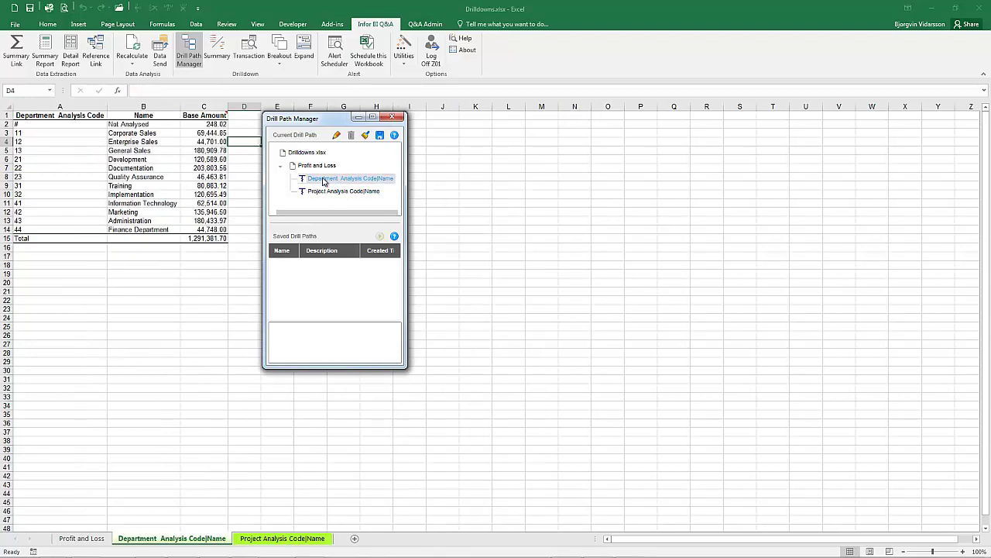
left_click(329, 192)
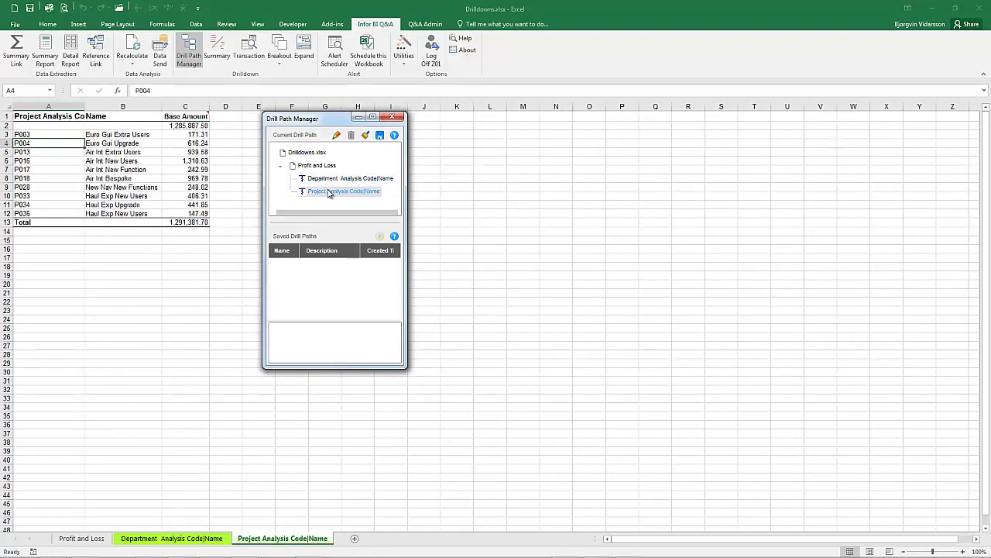
left_click(324, 179)
left_click(329, 192)
left_click(325, 179)
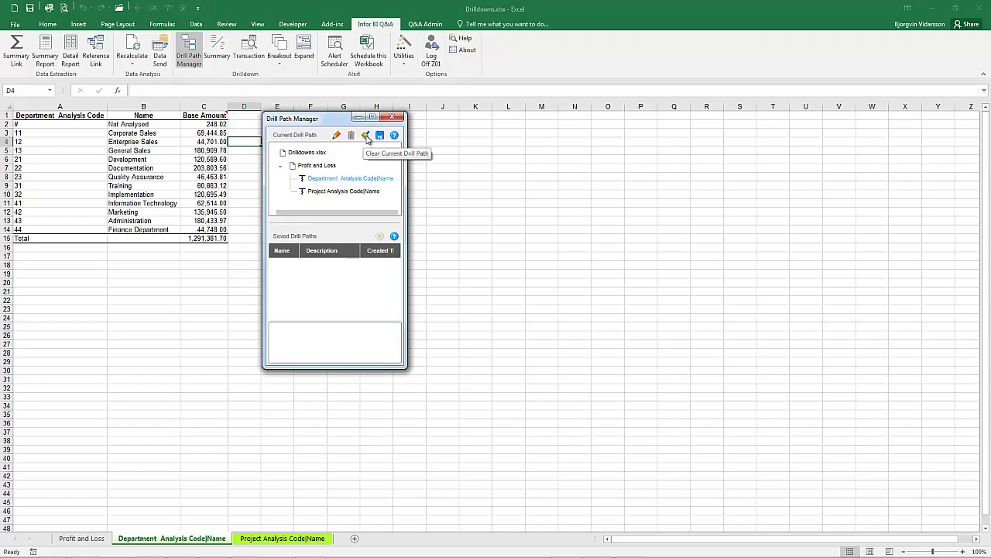
left_click(365, 137)
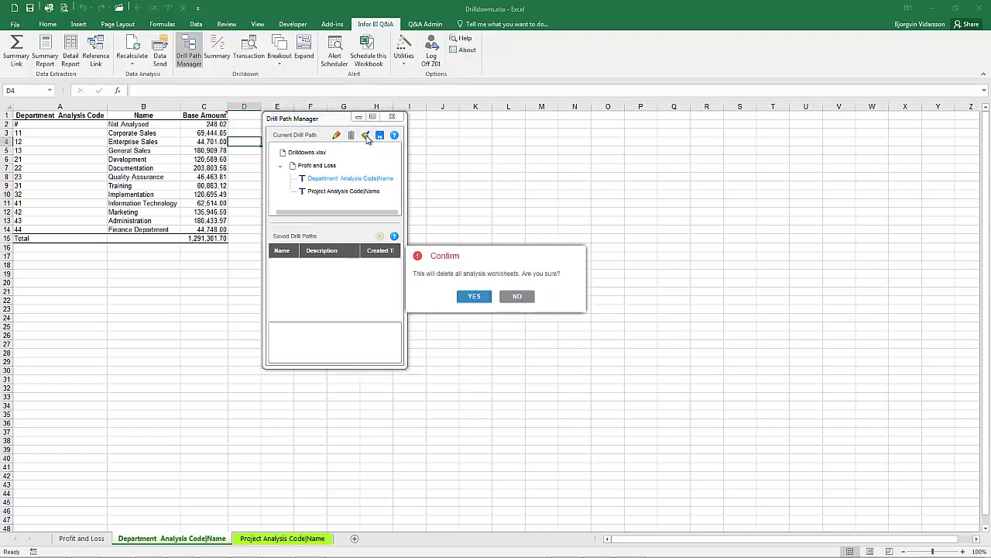
Step: Confirm deleting all analysis worksheets and close the Drill Path Manager
left_click(474, 298)
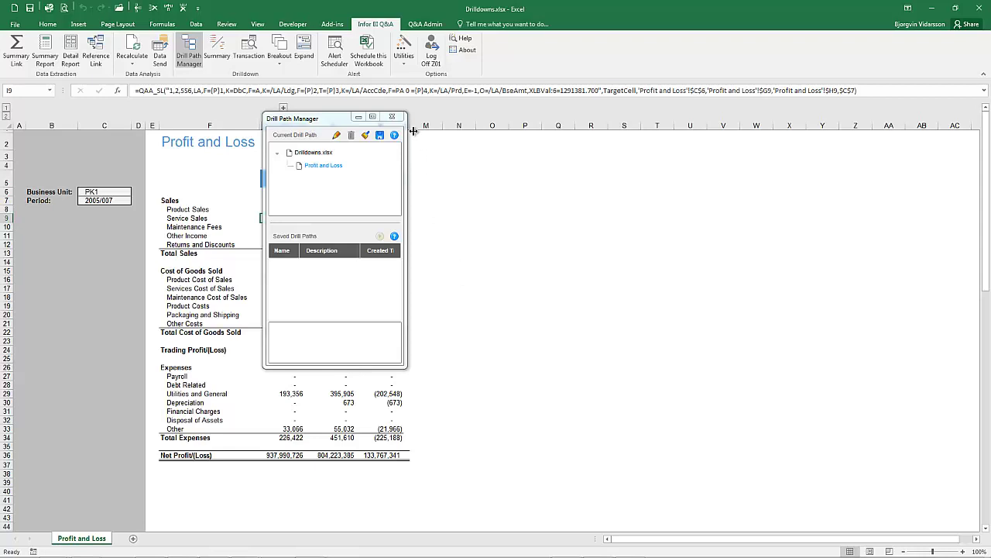
left_click(393, 118)
left_click(454, 206)
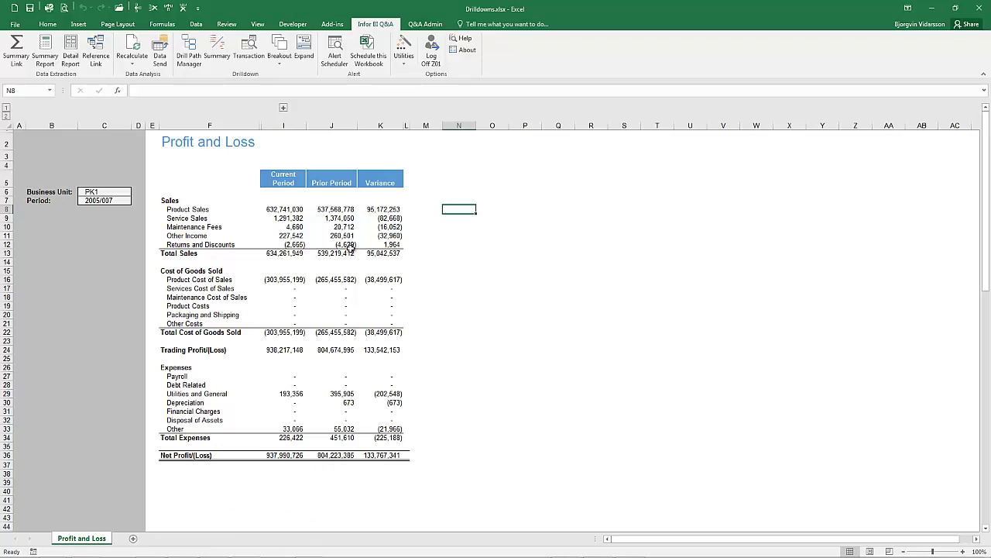
Step: Start a Transaction drilldown on the current-period Maintenance Fees figure of 4,660
left_click(273, 236)
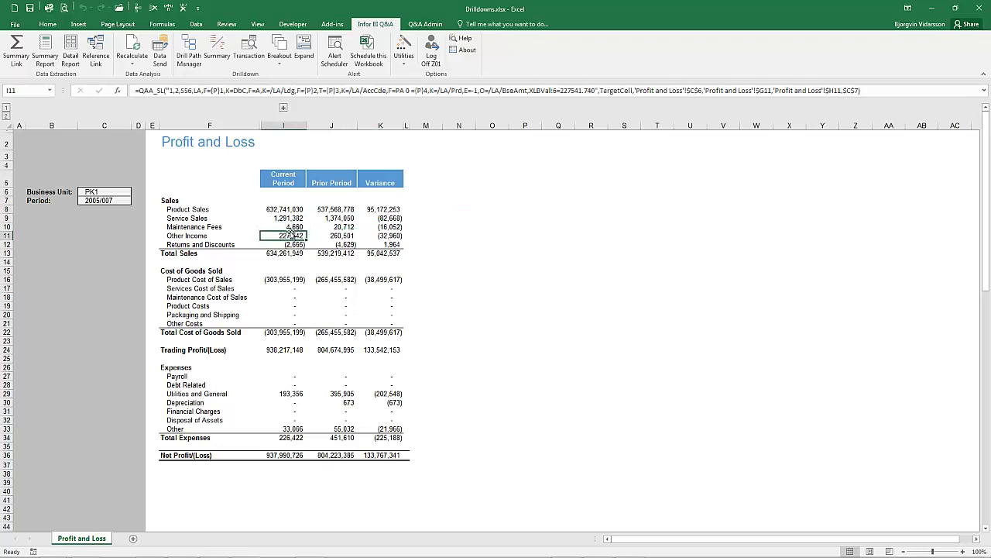
left_click(288, 225)
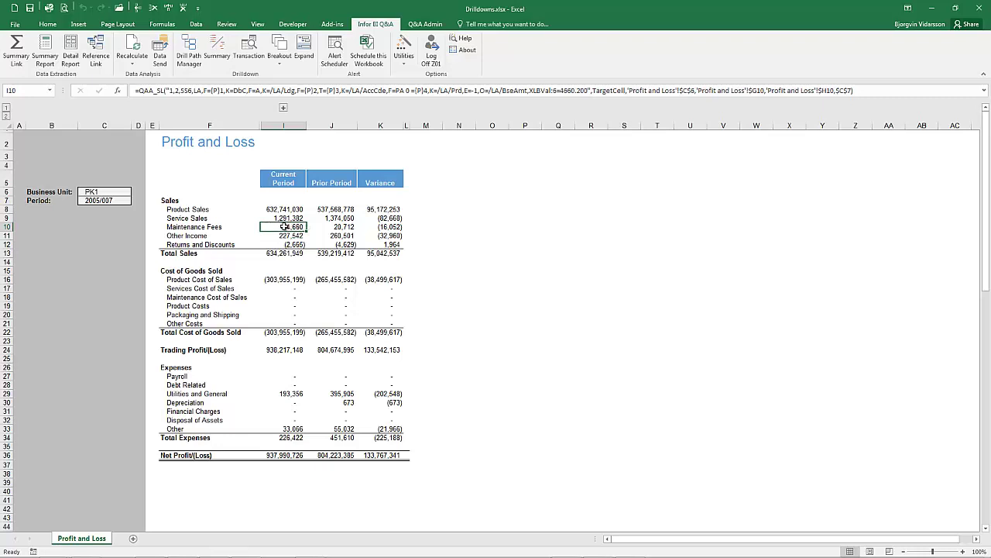
left_click(251, 51)
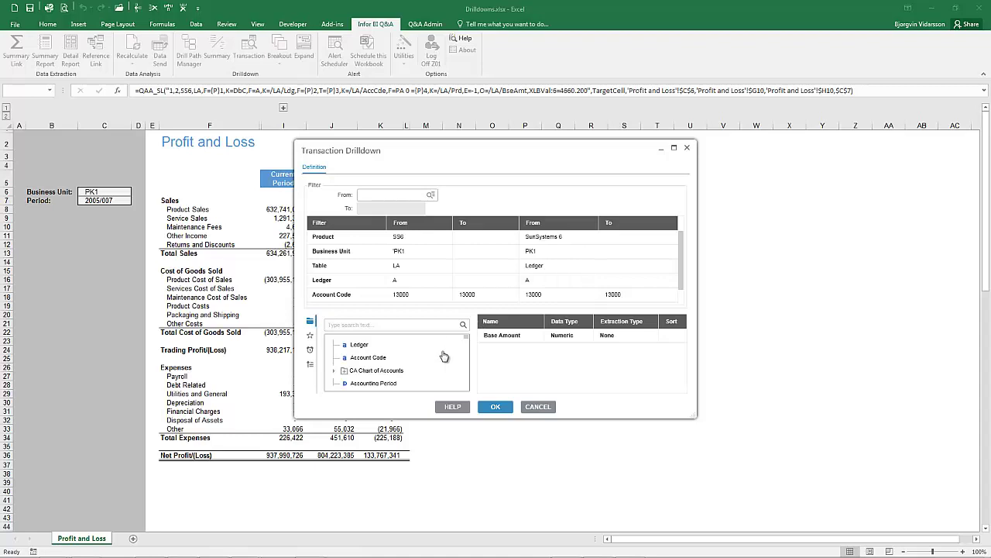
Step: Enlarge the drilldown dialog and add Account Code, account Description and Accounting Period as output fields
left_click_drag(428, 307, 429, 225)
left_click_drag(695, 415, 763, 518)
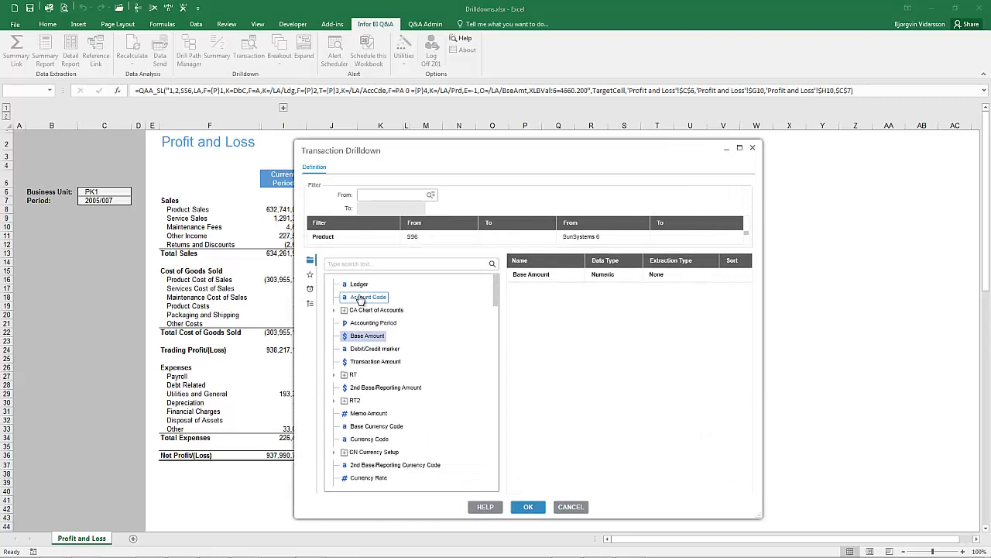
double_click(360, 299)
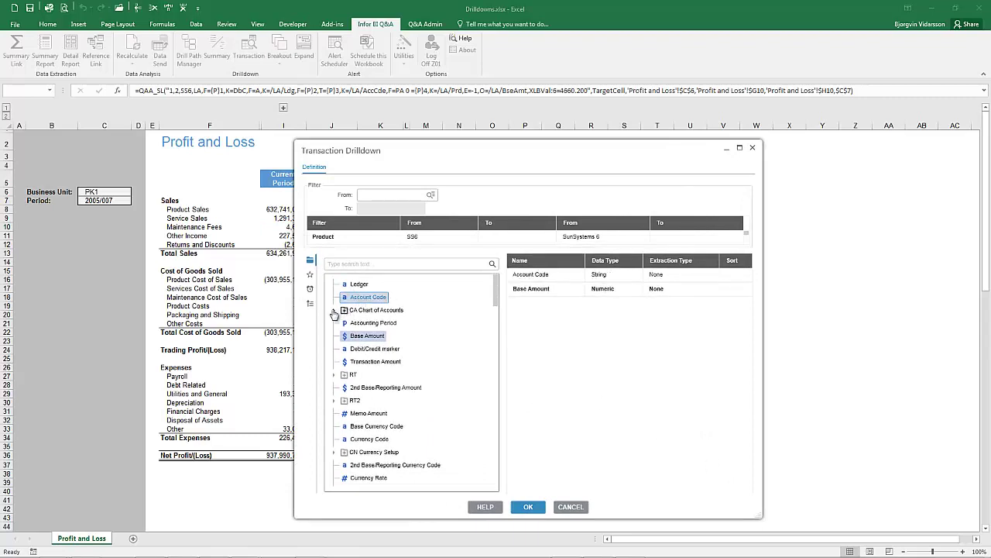
left_click(335, 312)
double_click(368, 349)
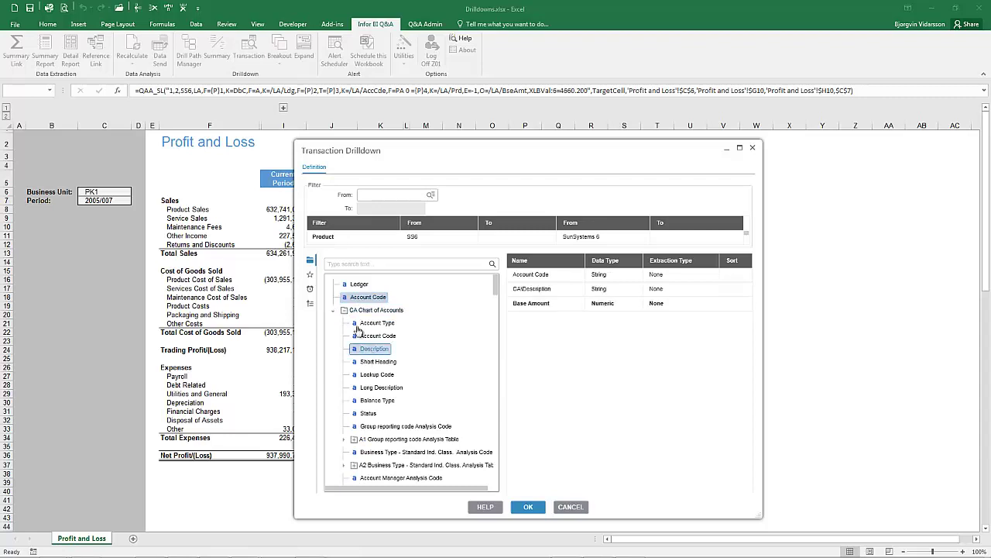
left_click(334, 312)
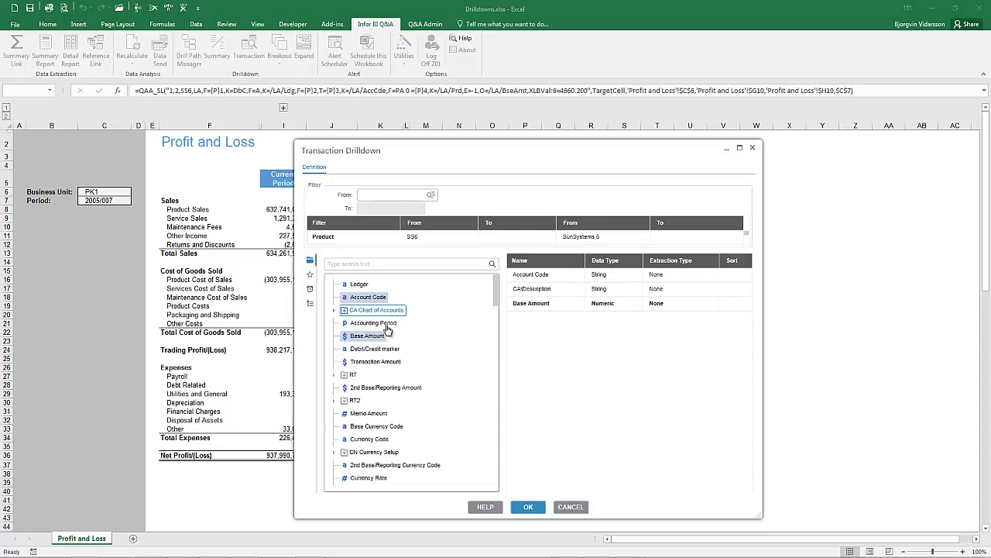
double_click(386, 323)
Step: Add Transaction Date, Journal No., Journal Type, Transaction Reference and Description, then run the drilldown
scroll(402, 364, "down", 3)
scroll(403, 364, "down", 1)
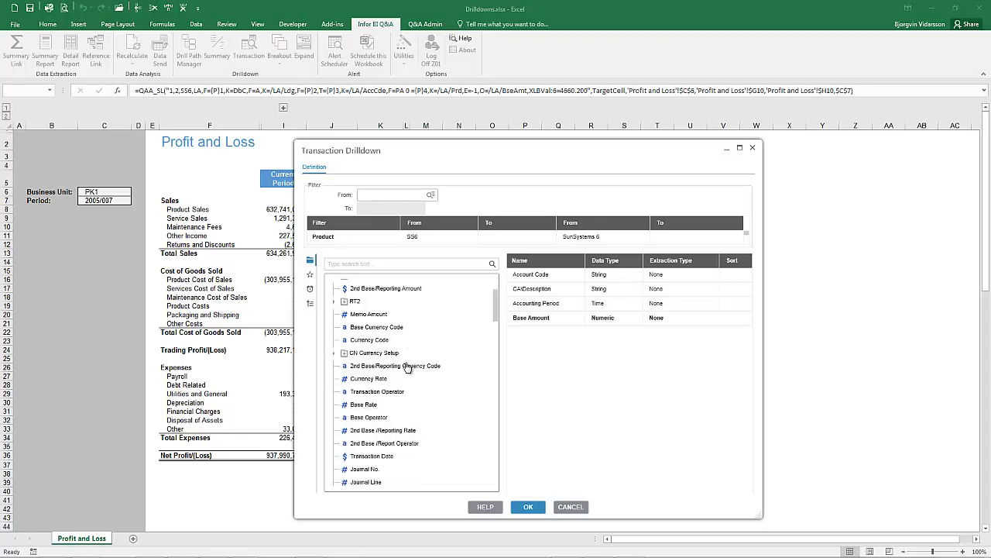
double_click(387, 456)
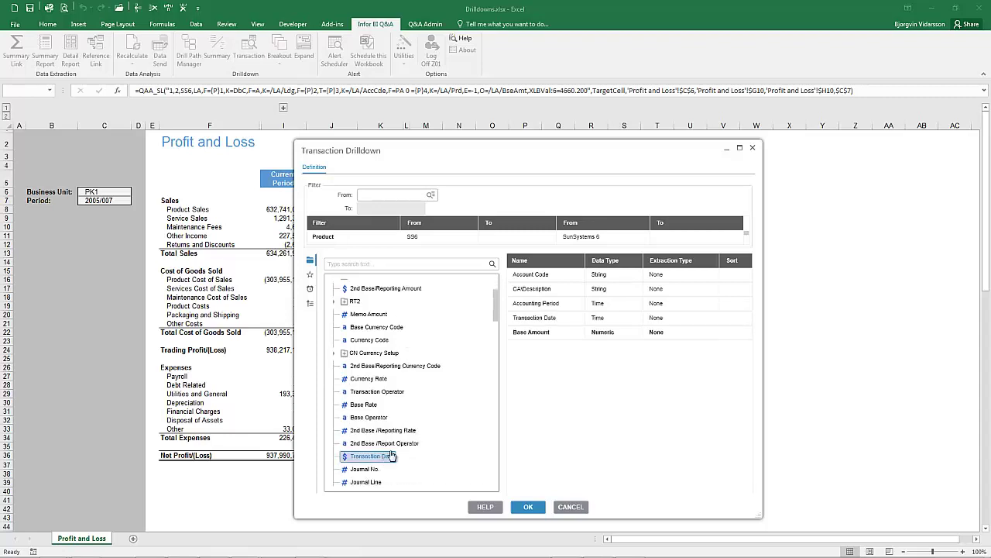
scroll(407, 412, "down", 2)
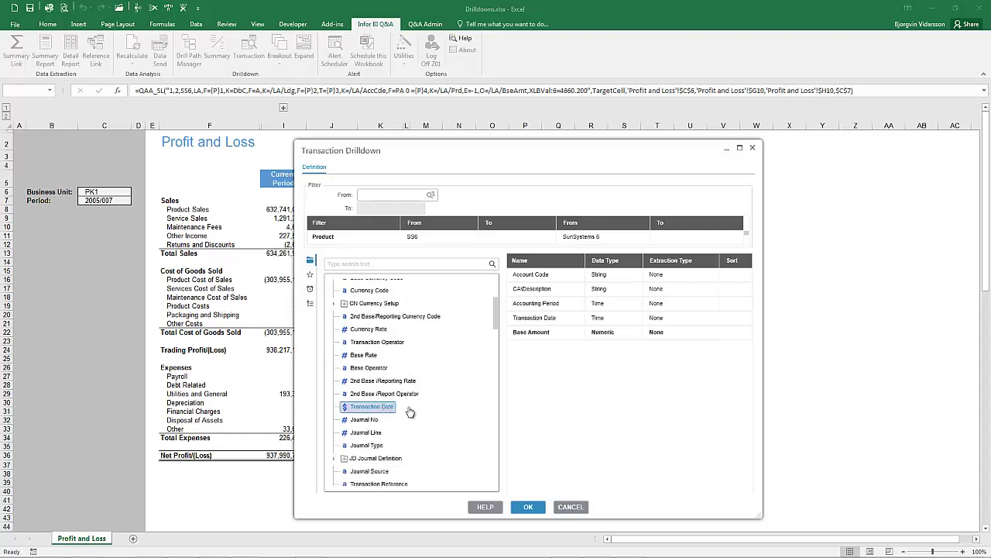
double_click(366, 420)
double_click(376, 446)
scroll(395, 378, "down", 3)
left_click(387, 409)
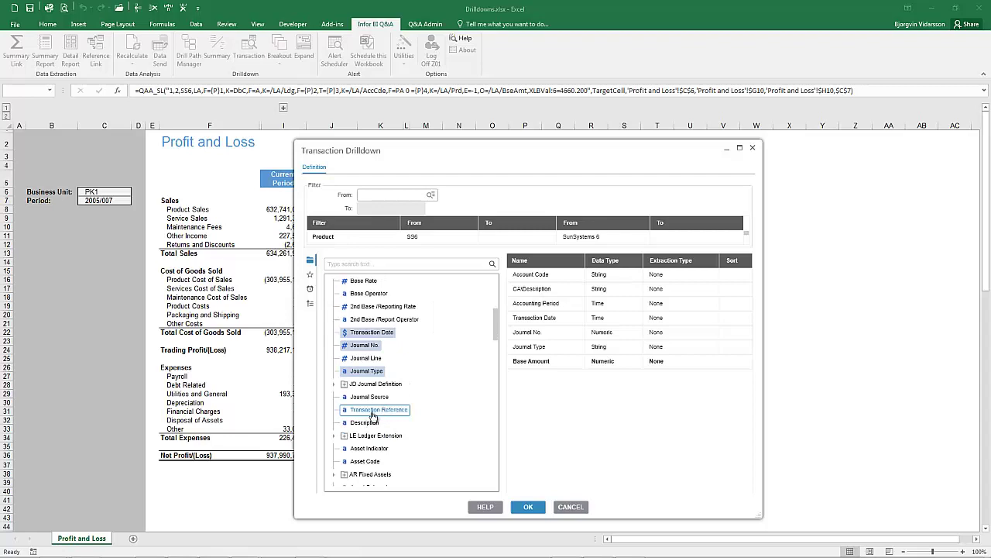
double_click(375, 412)
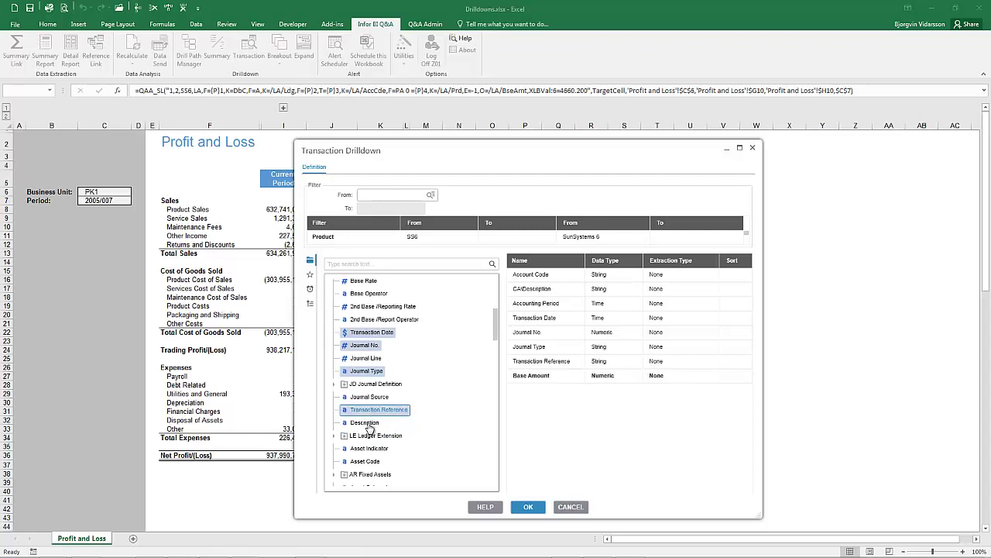
double_click(368, 423)
scroll(390, 364, "up", 2)
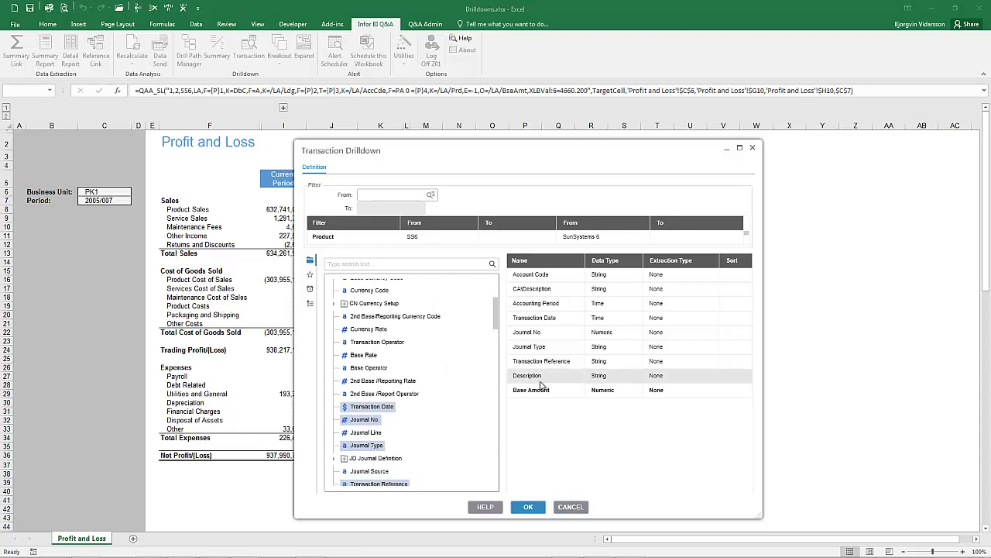
scroll(430, 353, "up", 3)
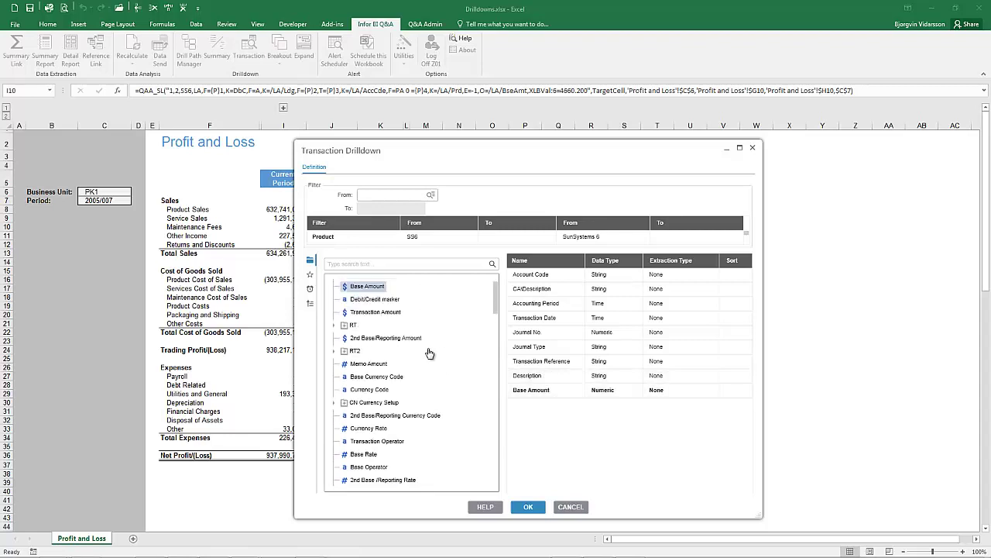
left_click(529, 506)
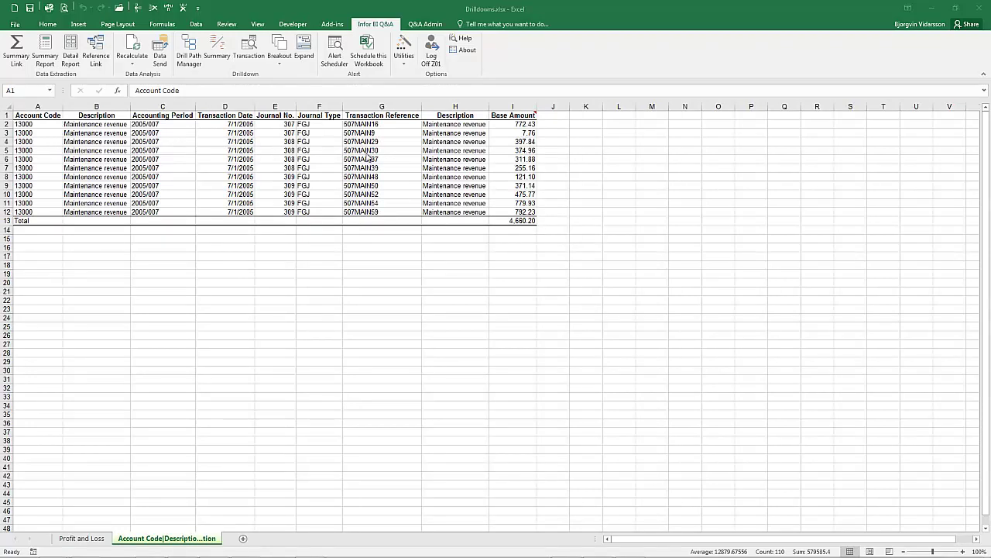
Step: Check the 4,660.20 SUBTOTAL in I13 on the transaction sheet, then return to Profit and Loss
key("ctrl+a")
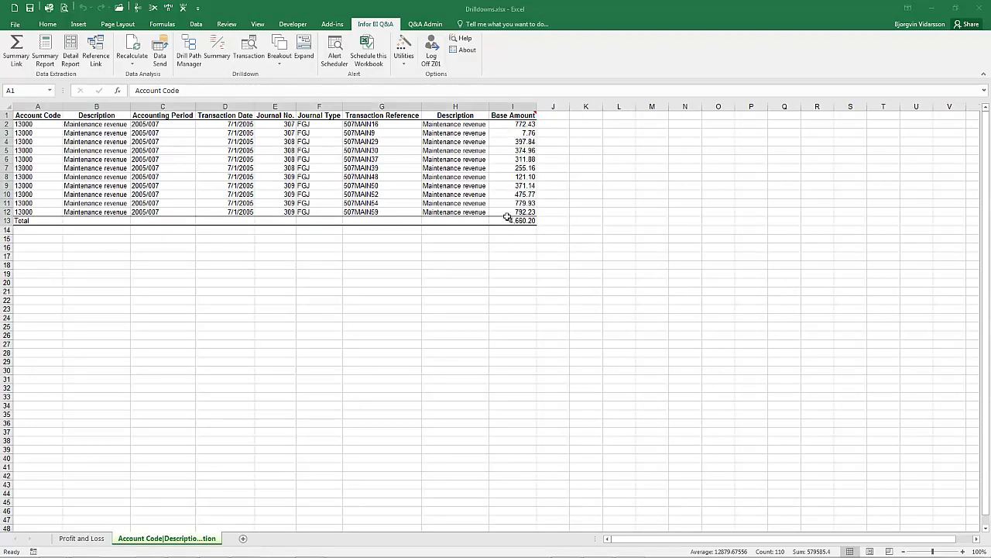
left_click(517, 221)
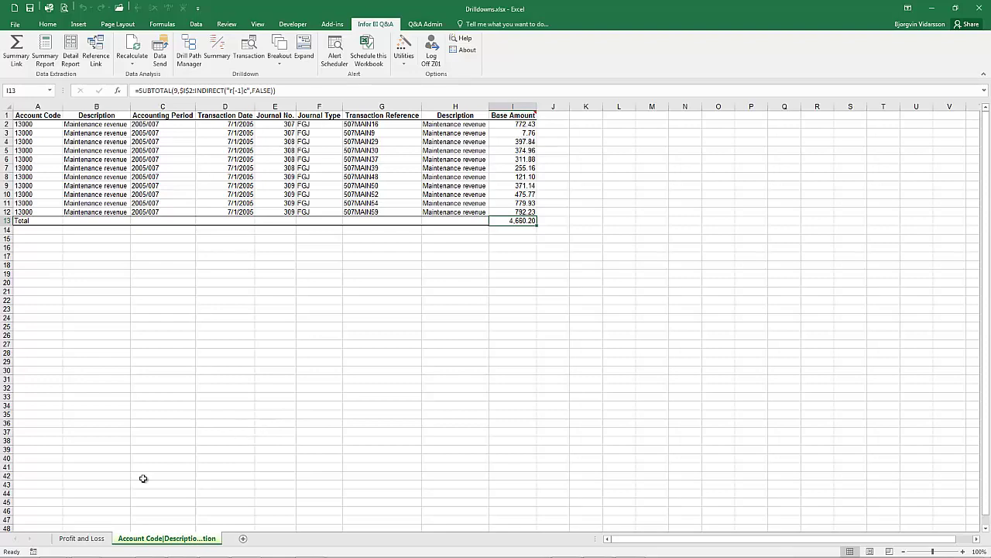
left_click(82, 538)
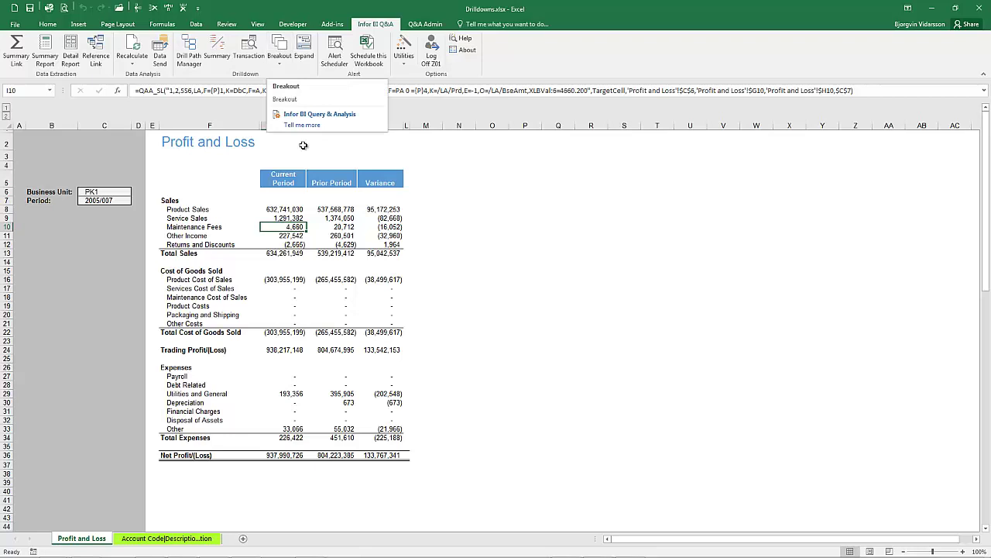
Step: Define a Breakout of Maintenance Fees by Department Analysis Code and department Name
left_click(279, 45)
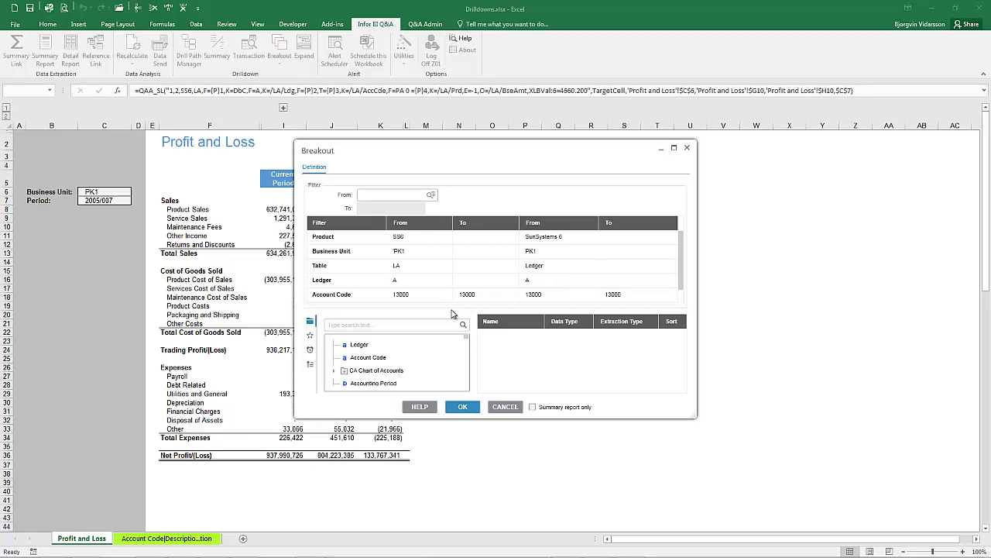
left_click_drag(457, 299, 458, 227)
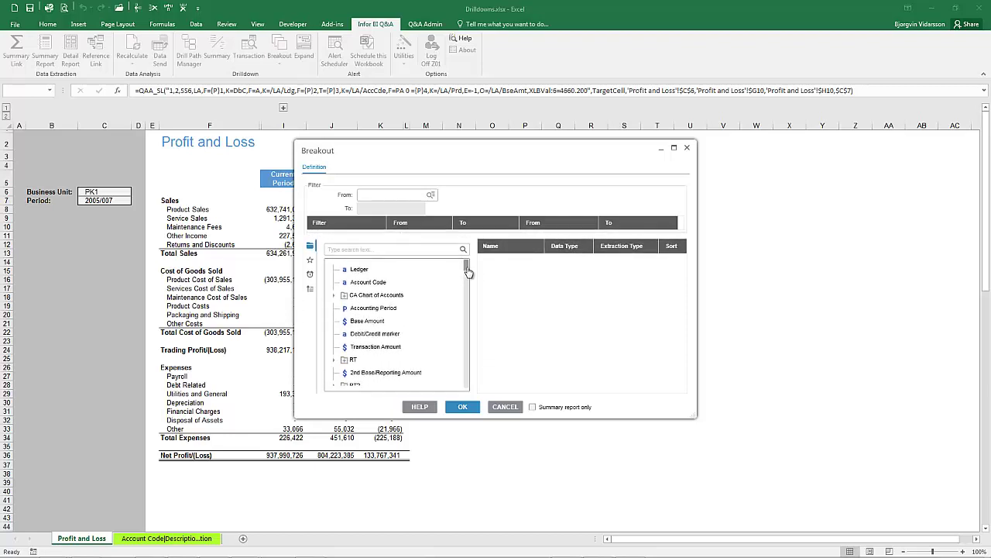
left_click_drag(467, 267, 468, 318)
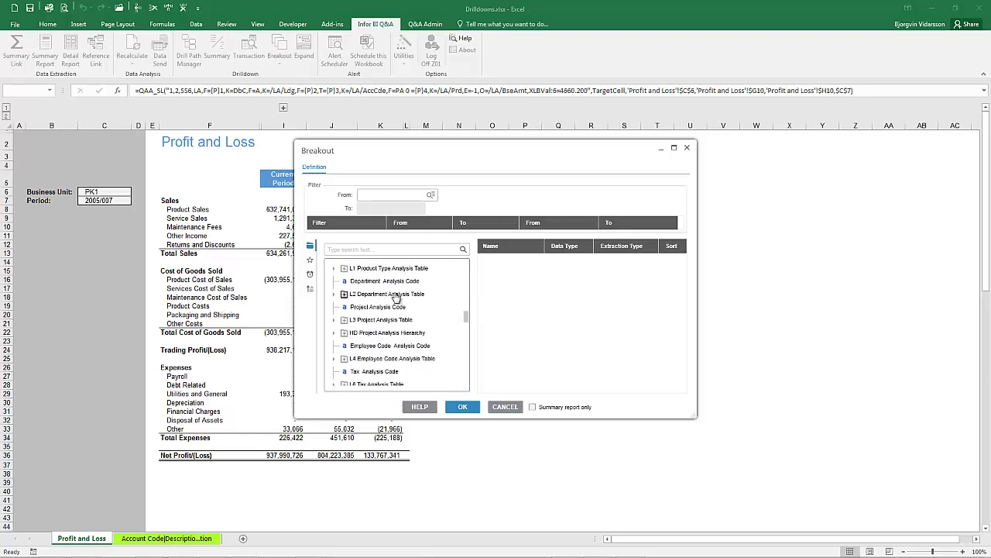
double_click(375, 281)
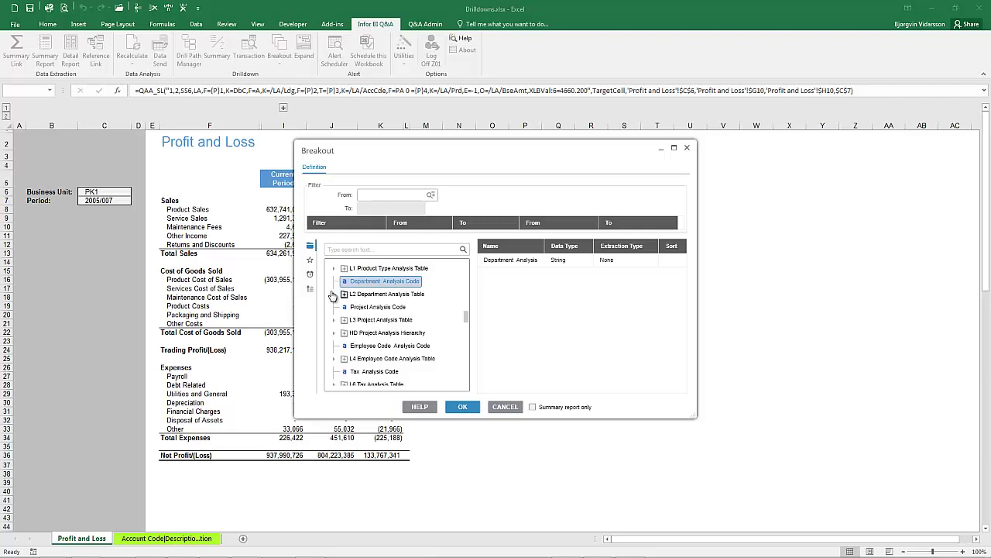
left_click(334, 295)
double_click(368, 320)
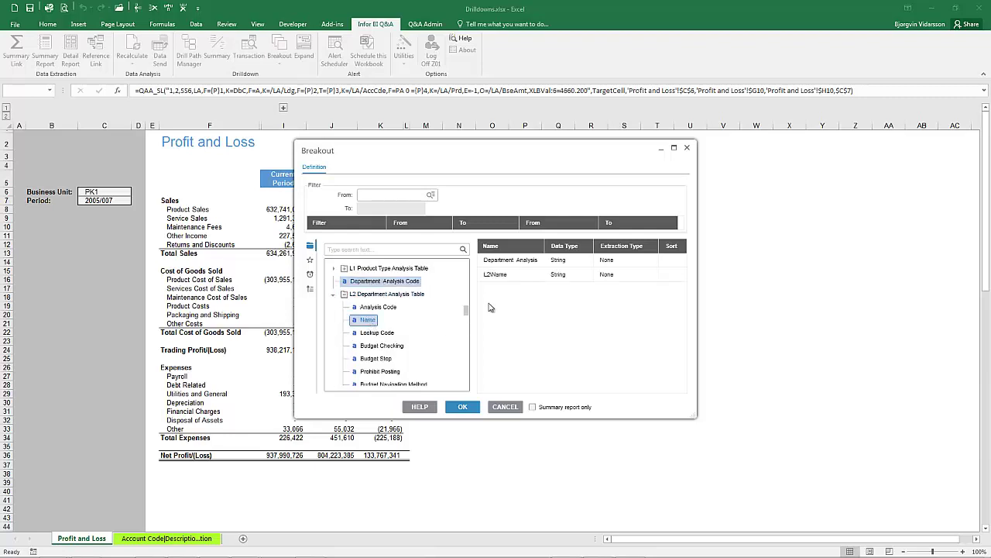
left_click(463, 407)
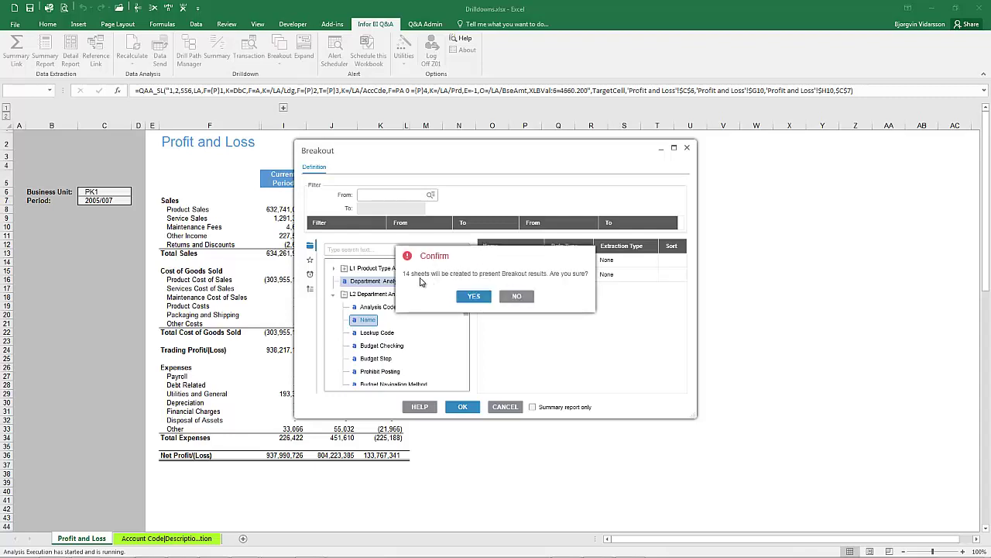
Step: Confirm creating the 14 department sheets, such as 11 - Corporate Sales and 22 - Documentation
left_click(474, 296)
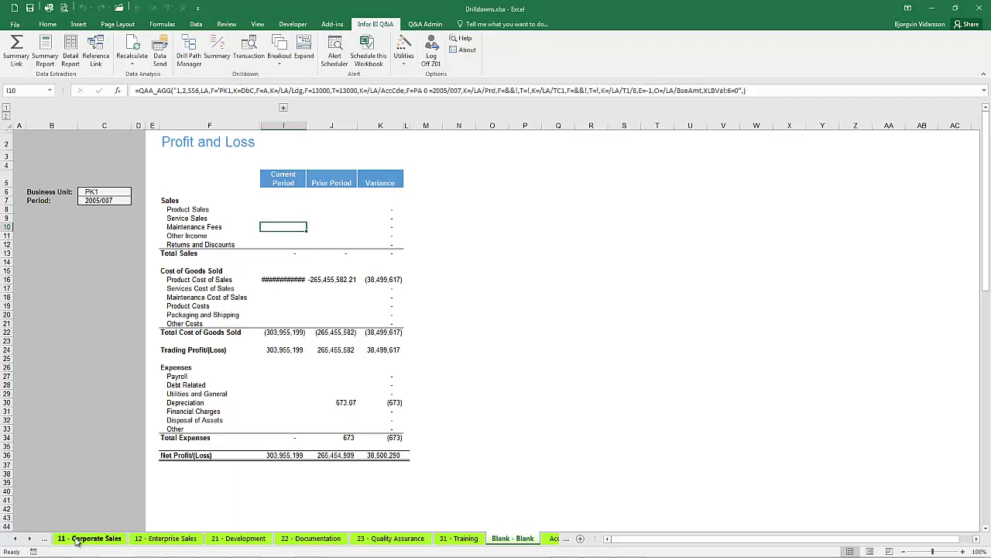
Step: Browse the Corporate Sales, Enterprise Sales, Development and Documentation sheets, then bring up Drill Path Manager
left_click(77, 538)
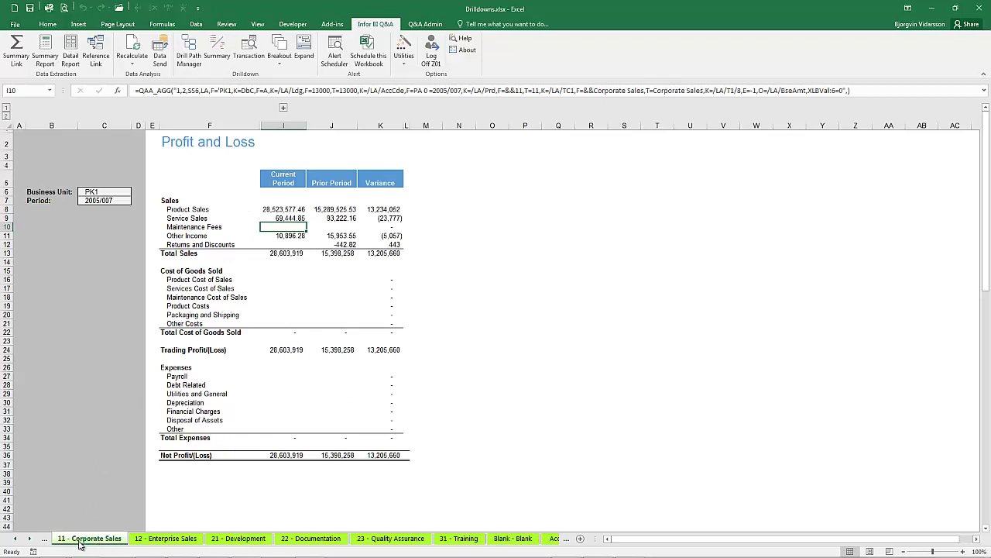
left_click(167, 541)
left_click(237, 540)
left_click(308, 541)
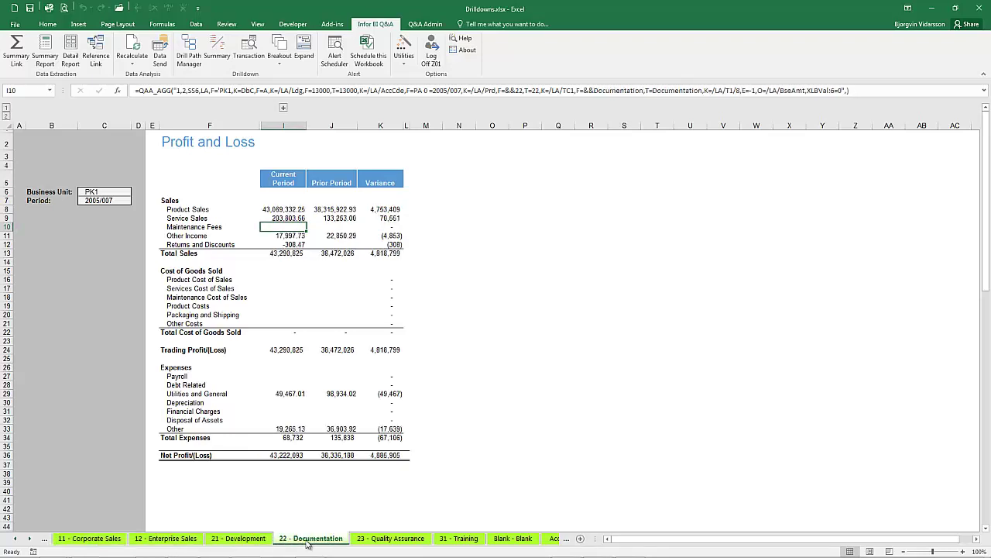
left_click(193, 68)
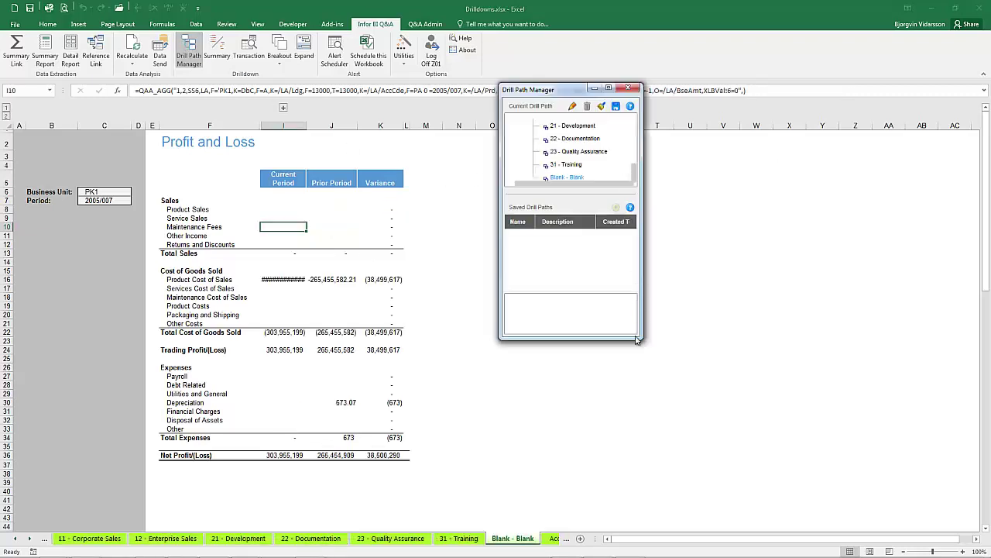
Step: Enlarge the Drill Path Manager window and give its tree pane more room
left_click_drag(641, 339, 720, 426)
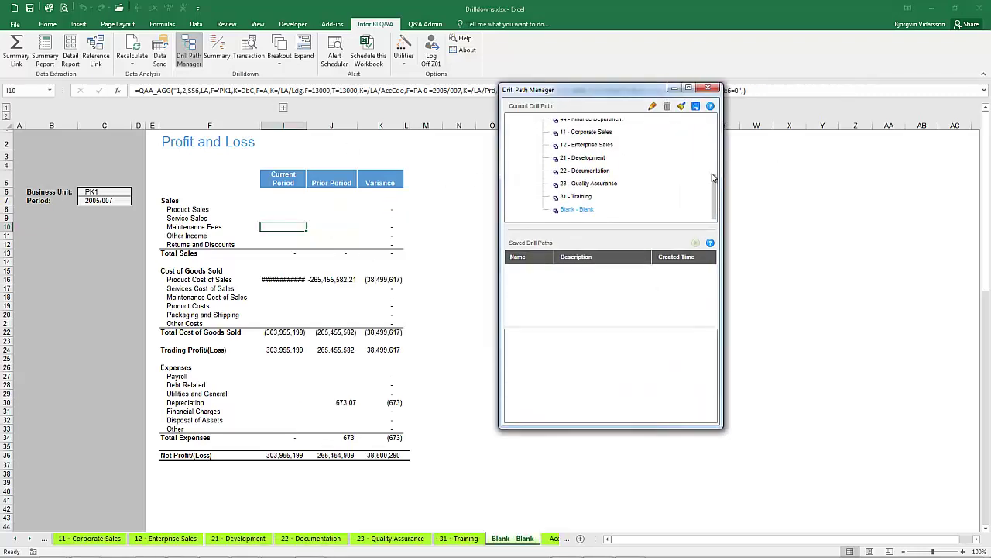
scroll(713, 178, "up", 10)
scroll(687, 174, "down", 1)
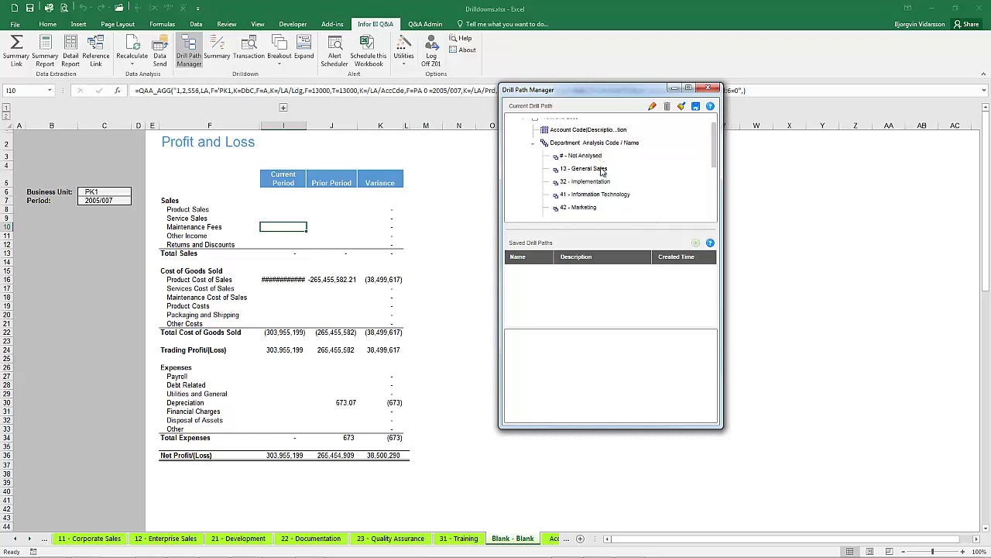
left_click_drag(607, 229, 610, 354)
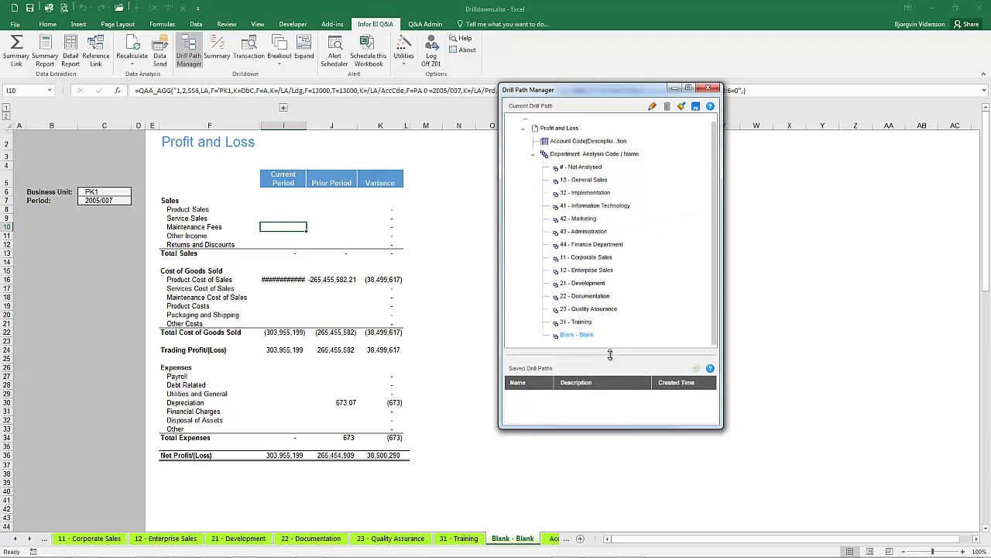
Step: Visit the General Sales, Finance Department and Not Analysed sheets, then clear the current drill path
left_click(588, 180)
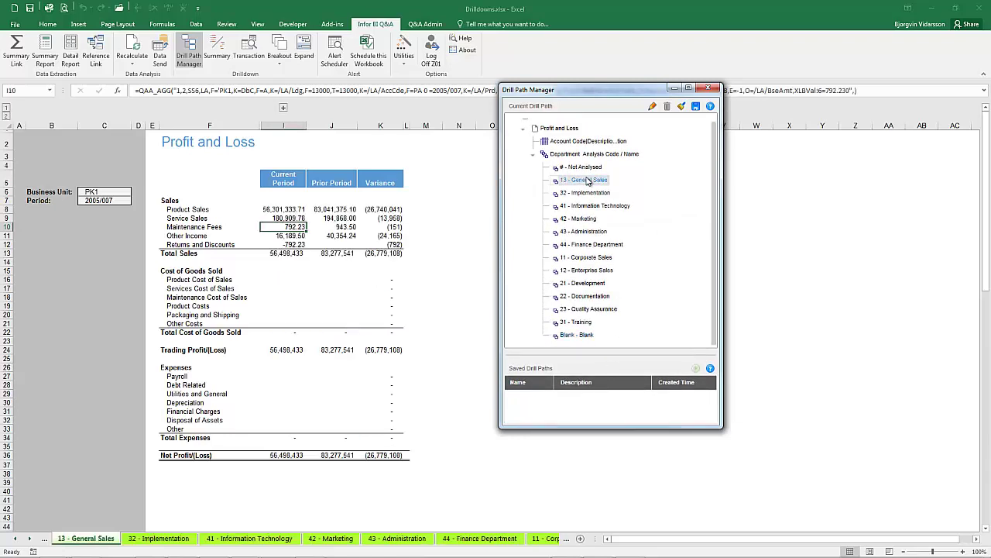
left_click(589, 244)
left_click(587, 167)
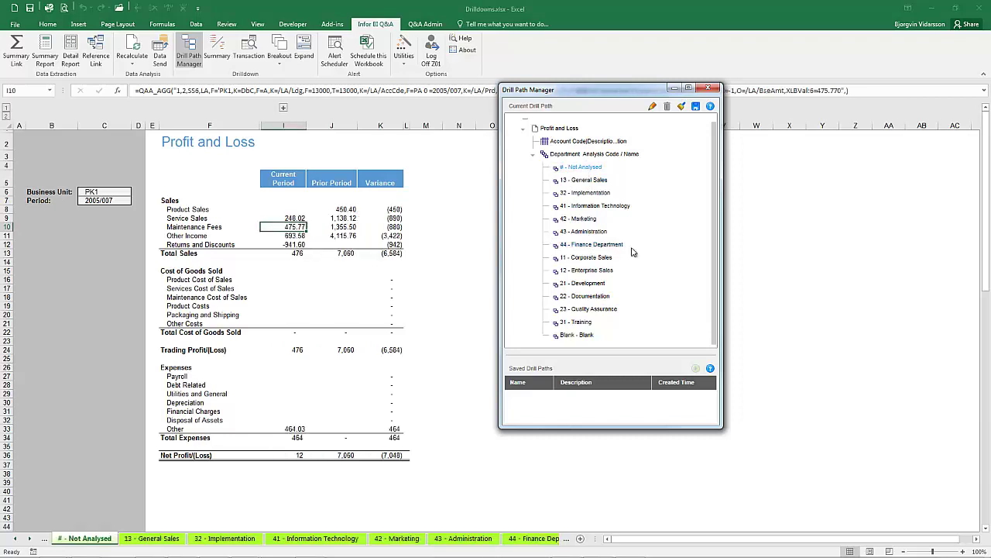
left_click(682, 107)
left_click(485, 297)
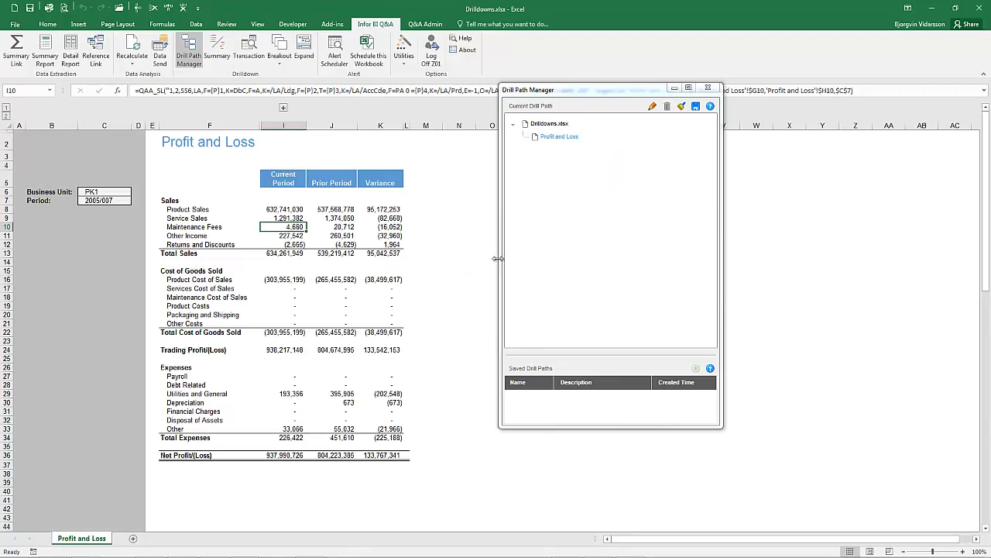
Step: Close the Drill Path Manager and select the current-period Other Income figure
left_click(707, 88)
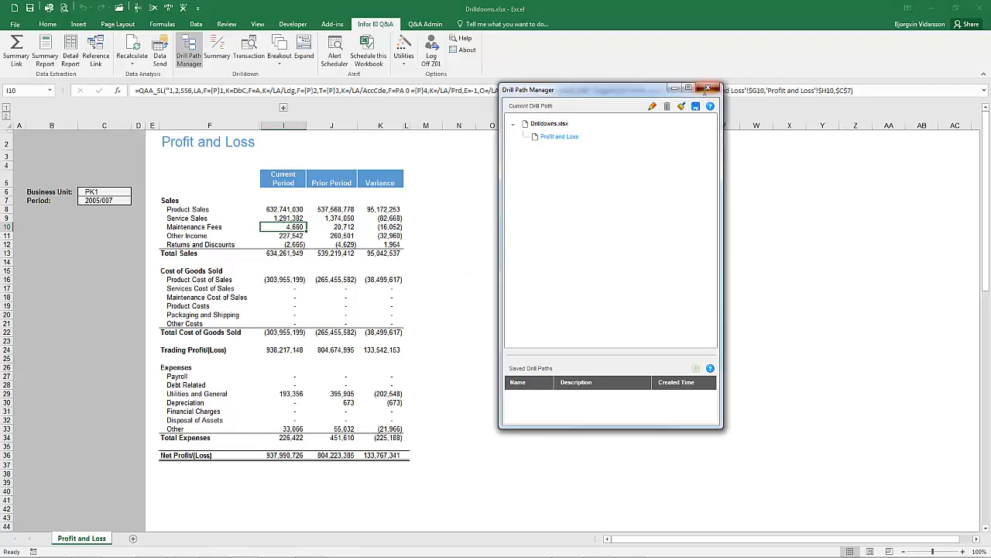
left_click(282, 209)
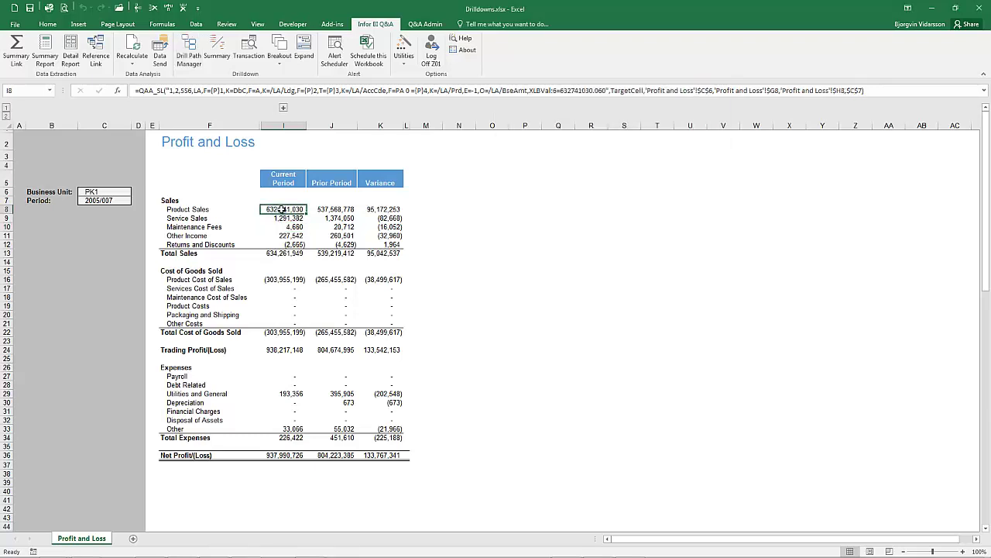
left_click(283, 235)
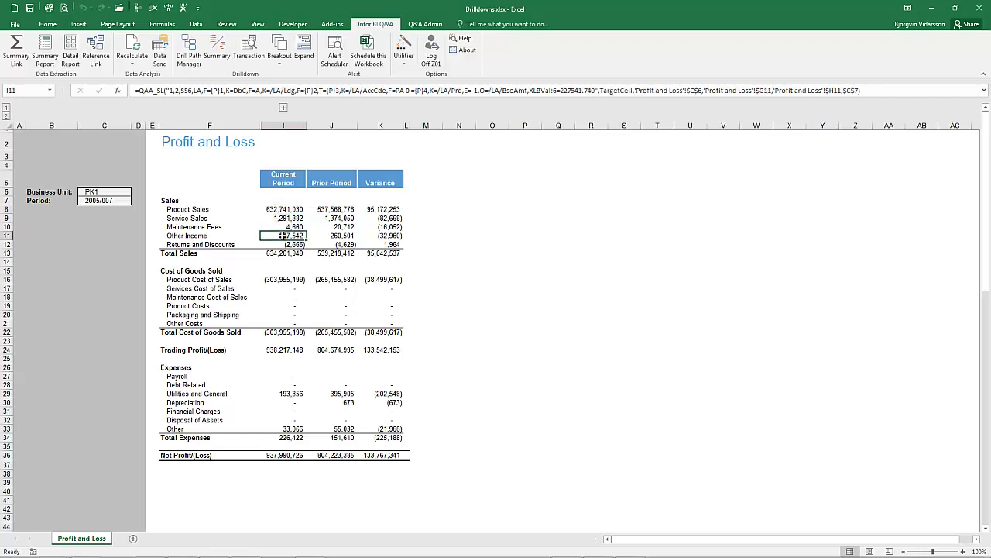
Step: Expand Other Income by Department Analysis Code and L2 Department Analysis Table Name
left_click(303, 47)
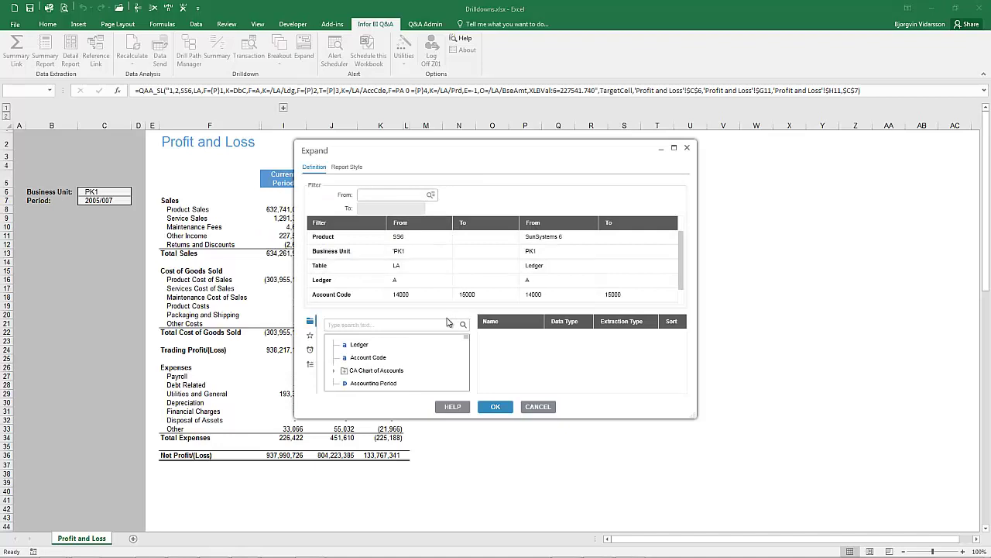
left_click_drag(448, 309, 450, 220)
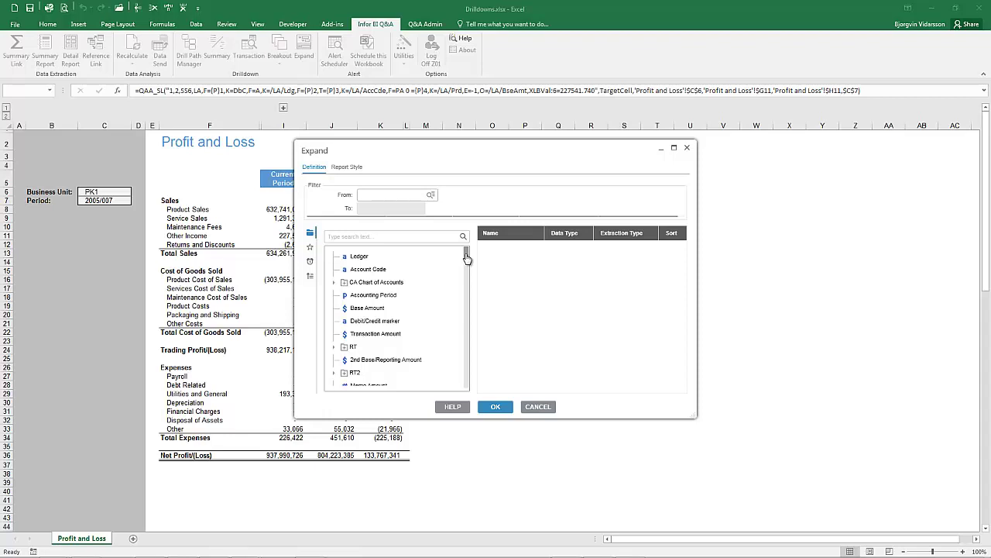
left_click_drag(467, 258, 467, 262)
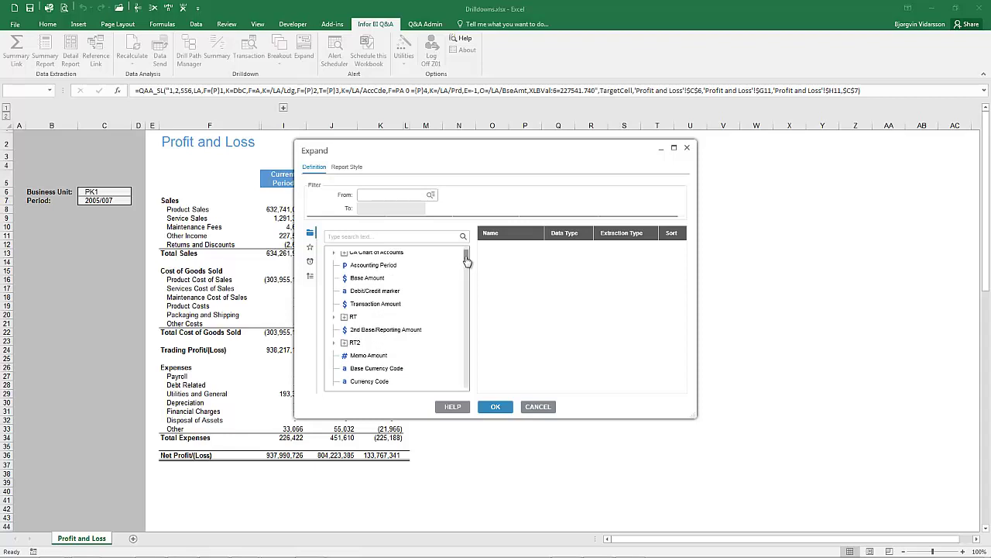
left_click_drag(467, 261, 466, 310)
double_click(379, 315)
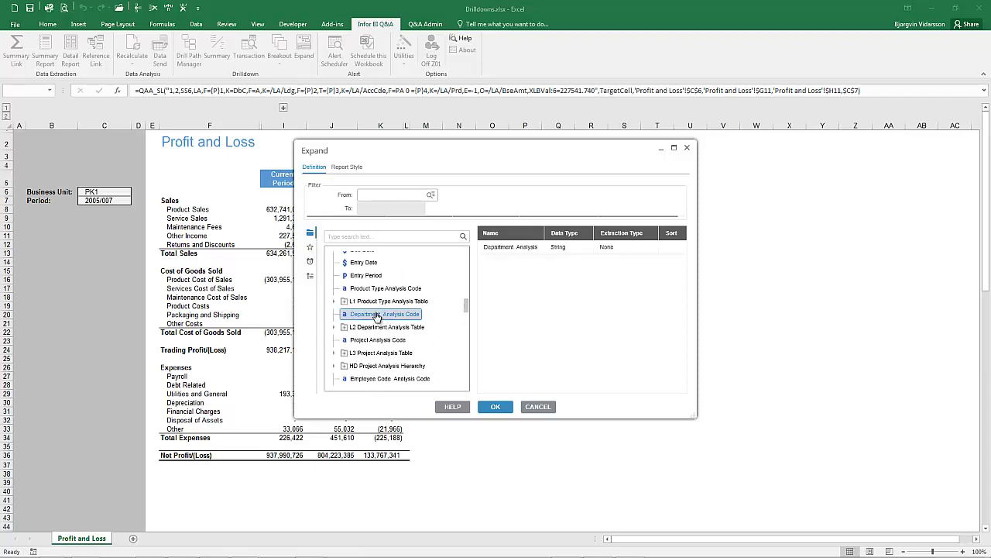
left_click(333, 327)
double_click(367, 352)
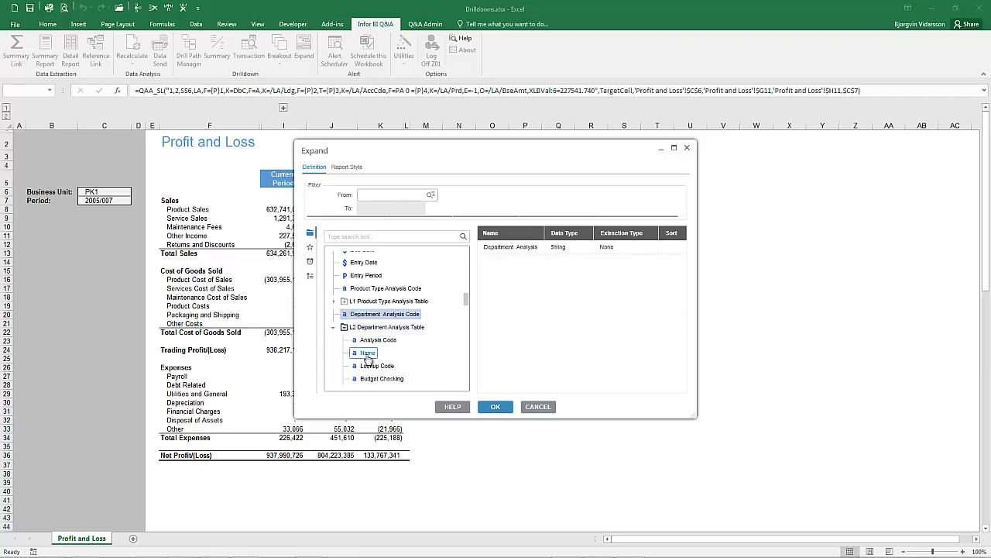
left_click(496, 408)
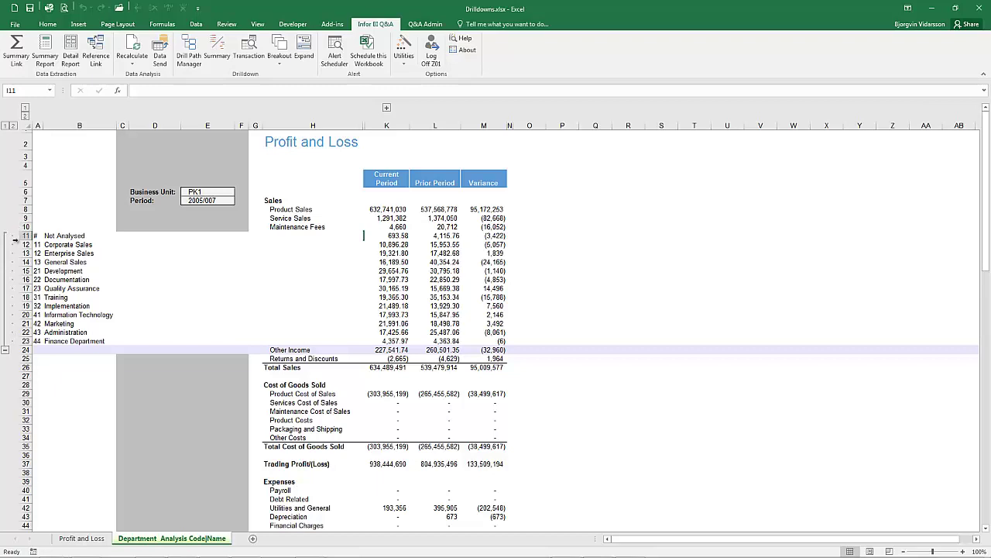
Step: Inspect the first department value and Other Income subtotal formulas, then collapse the department rows
left_click(161, 255)
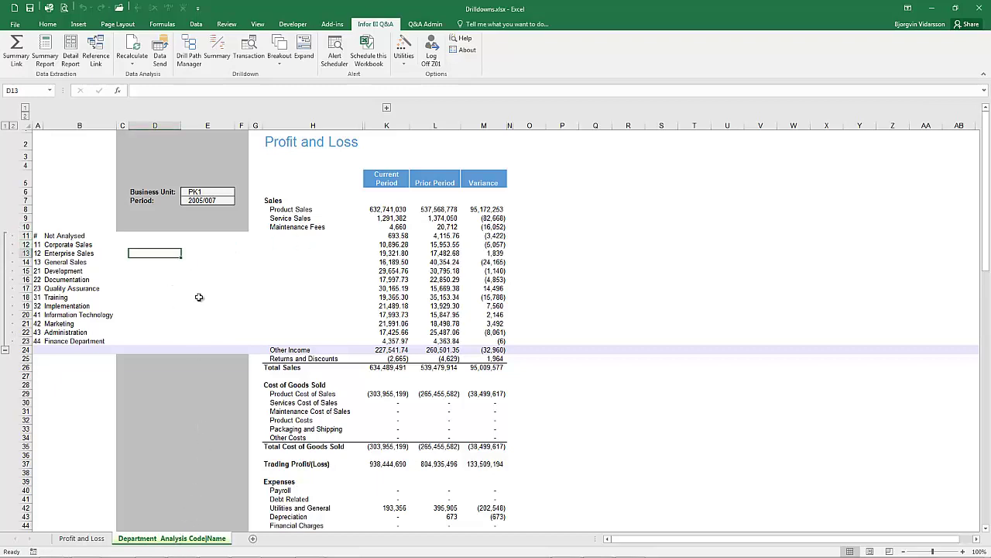
left_click(382, 237)
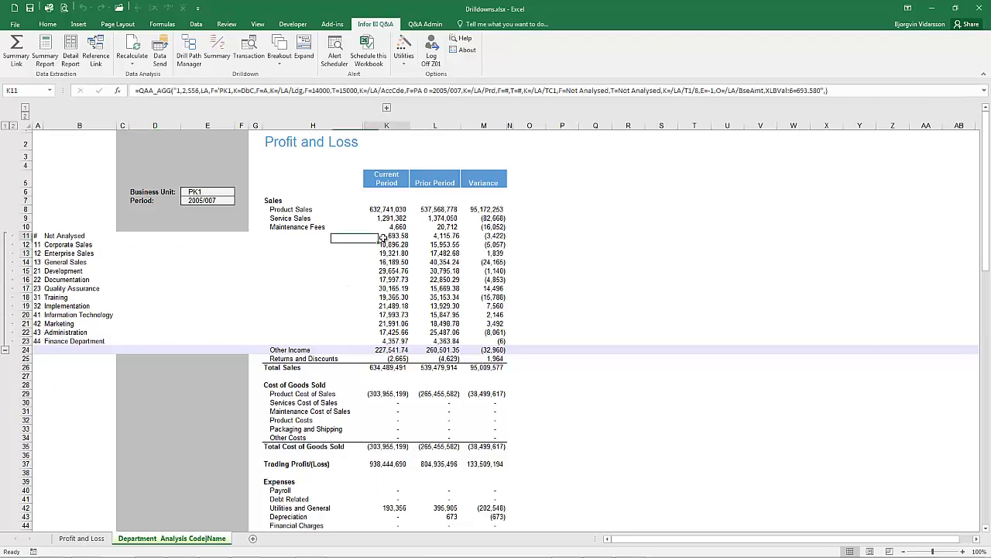
left_click(381, 351)
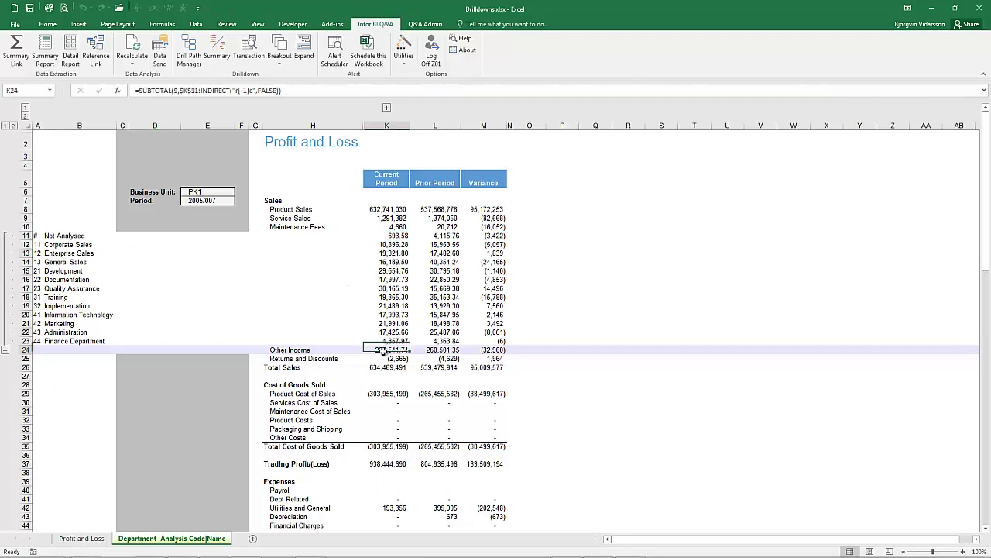
left_click(6, 350)
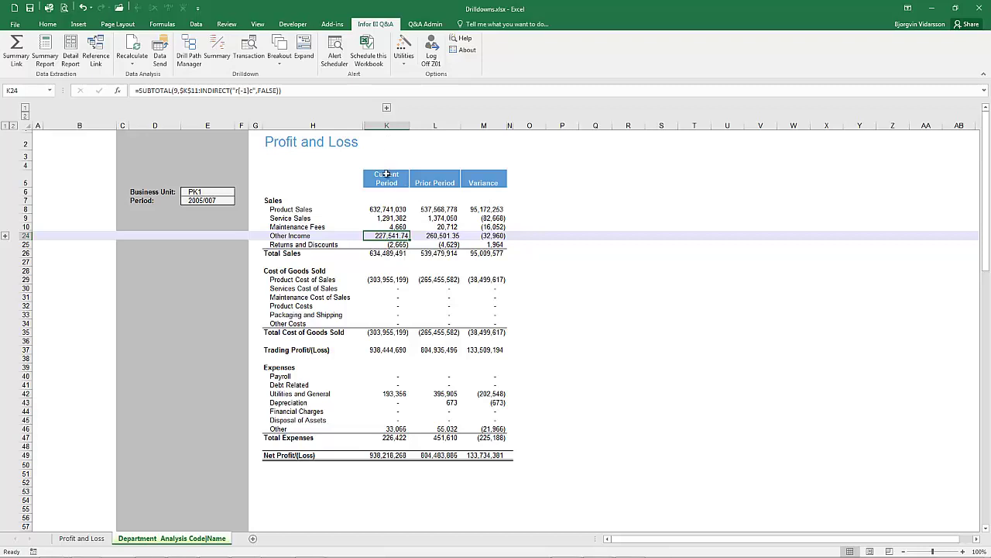
Step: Check the prior- and current-period Other Income totals, re-expanding then collapsing the department rows
left_click(437, 235)
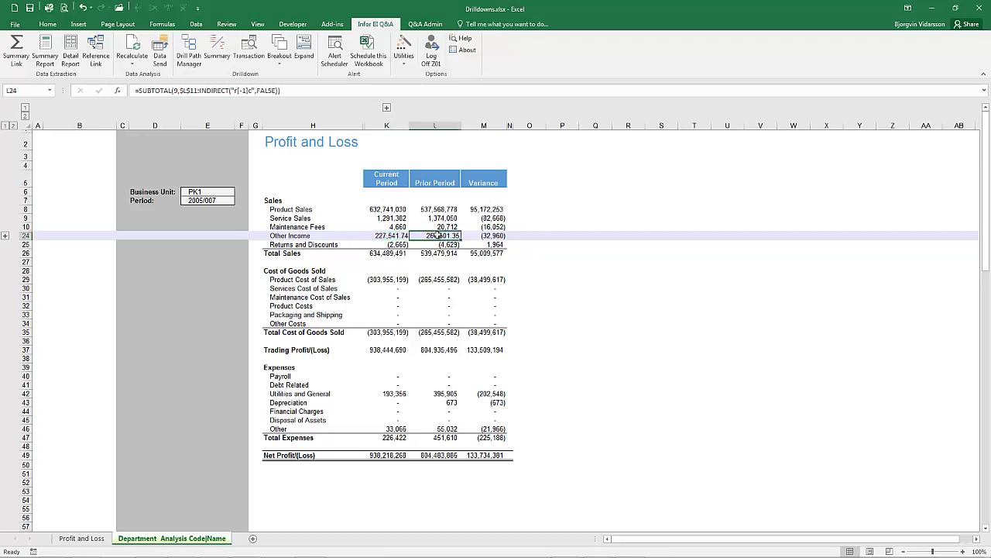
left_click(4, 236)
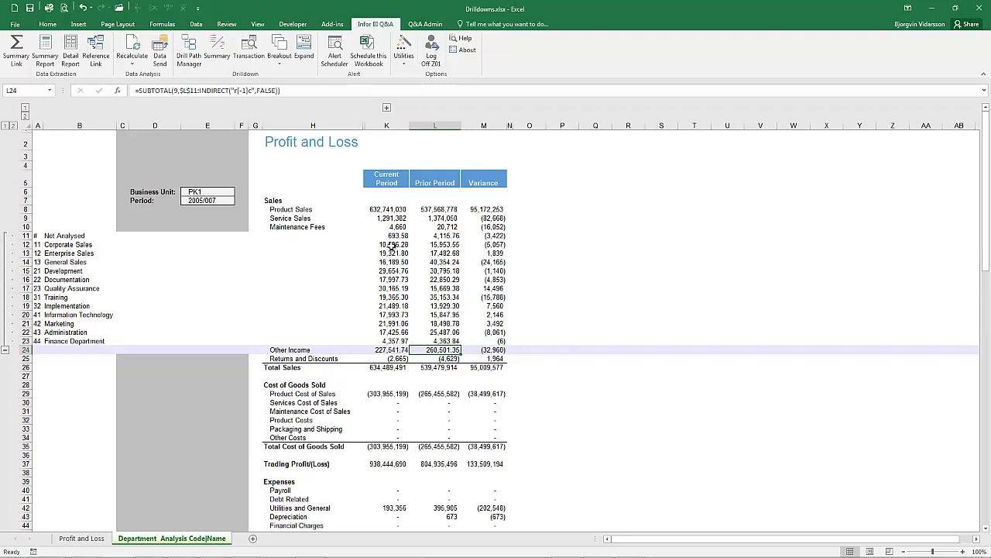
left_click(398, 350)
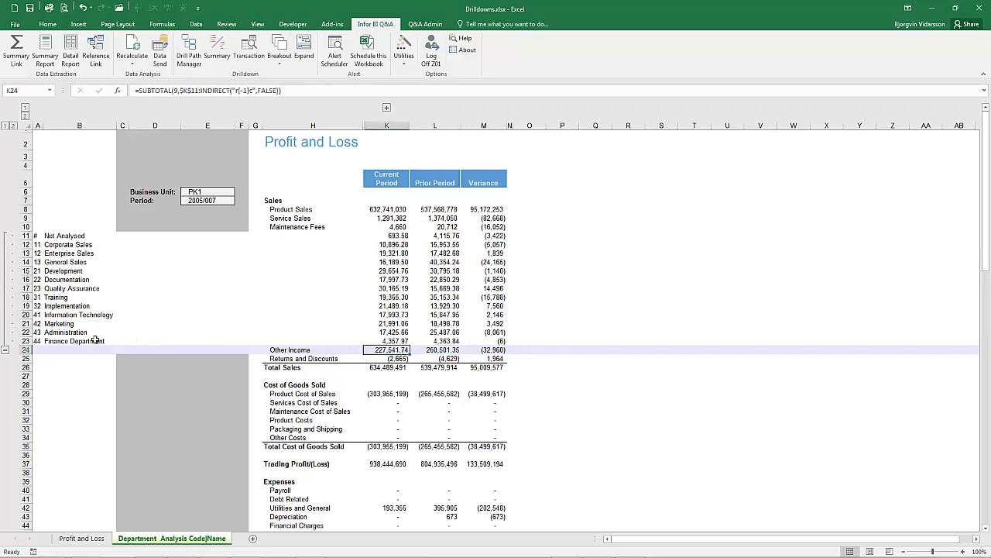
left_click(7, 352)
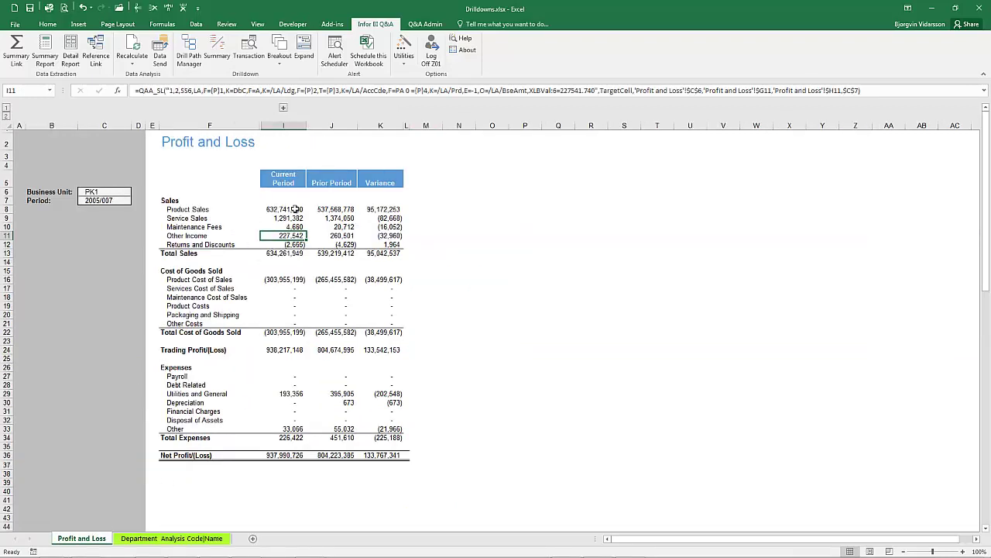
Step: Expand the Service Sales to Returns and Discounts values by Department Analysis Code and Name
left_click_drag(286, 219, 289, 242)
left_click(304, 51)
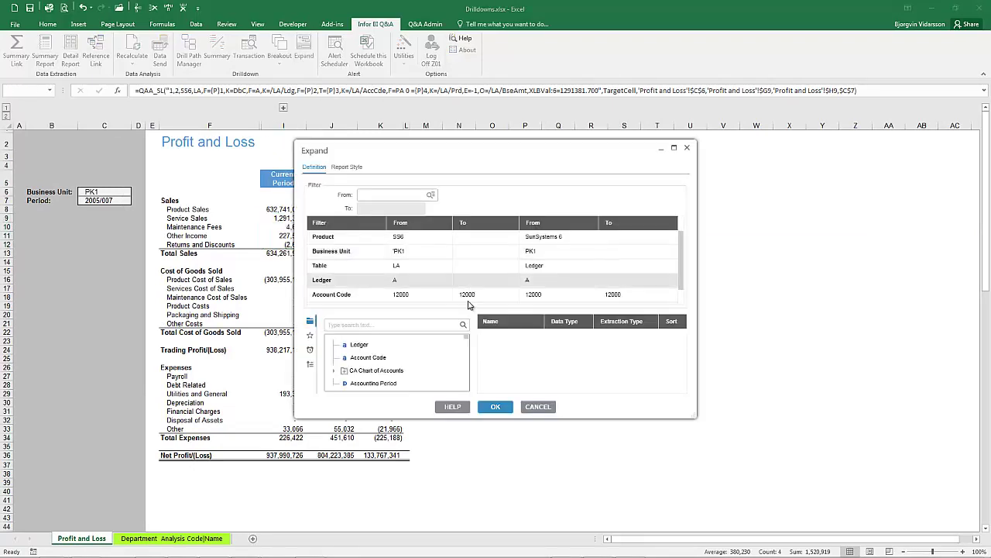
left_click_drag(465, 344, 468, 359)
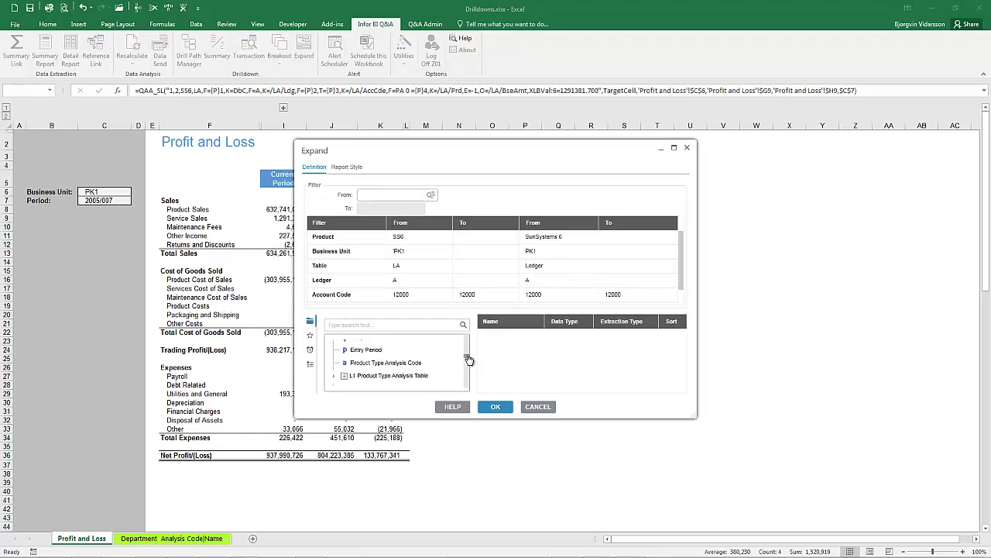
scroll(388, 364, "down", 1)
double_click(387, 364)
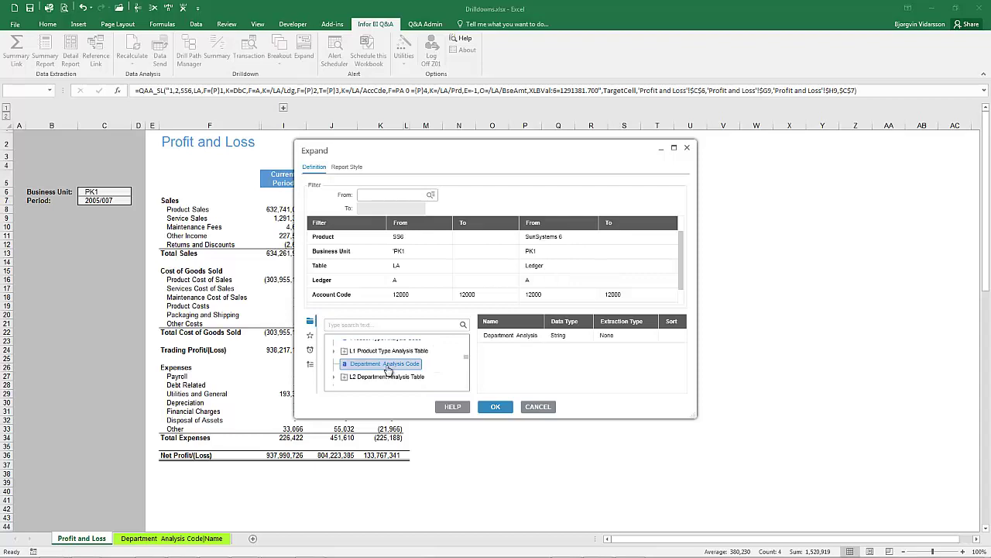
scroll(387, 371, "down", 1)
left_click(333, 352)
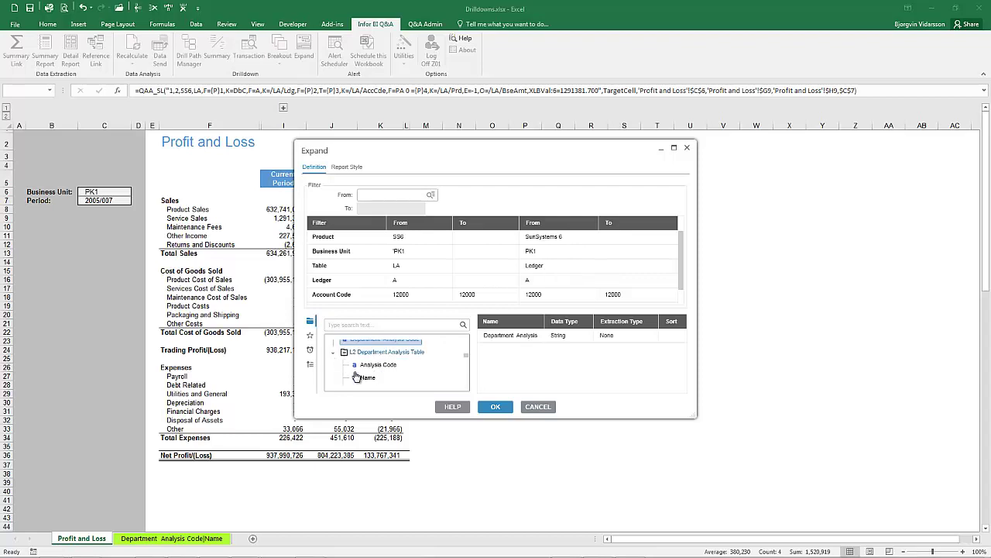
double_click(365, 378)
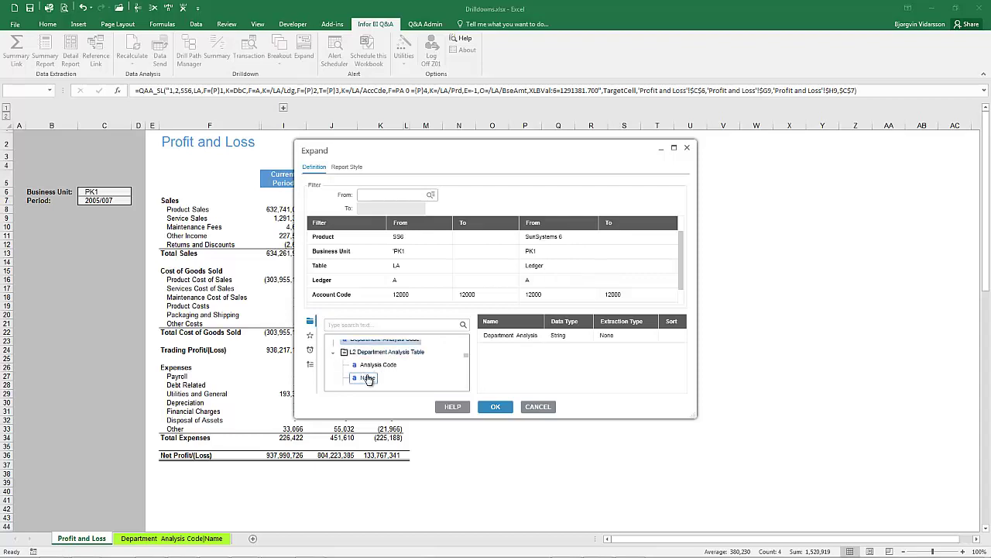
left_click(496, 408)
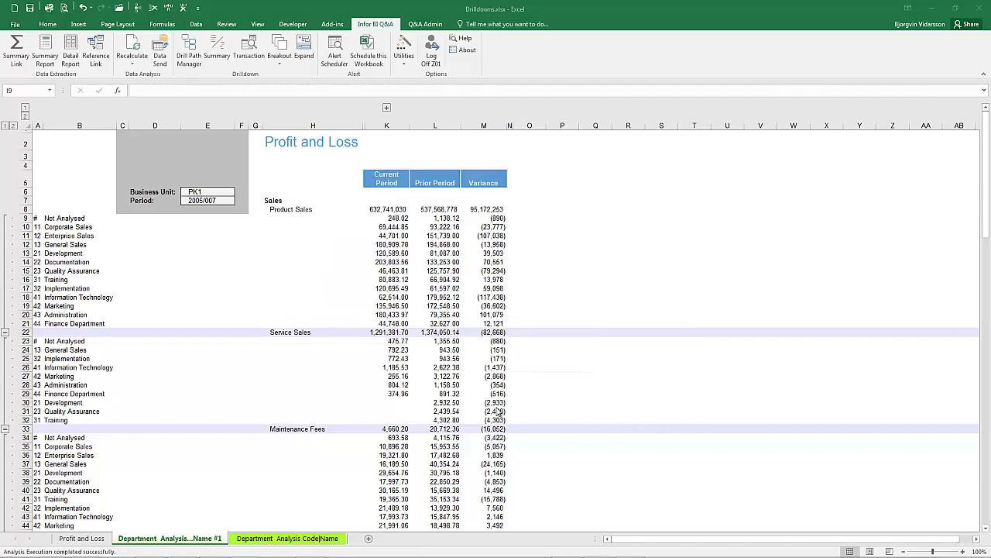
Step: Toggle outline levels to show department details under Maintenance Fees and Service Sales, then collapse
left_click(6, 126)
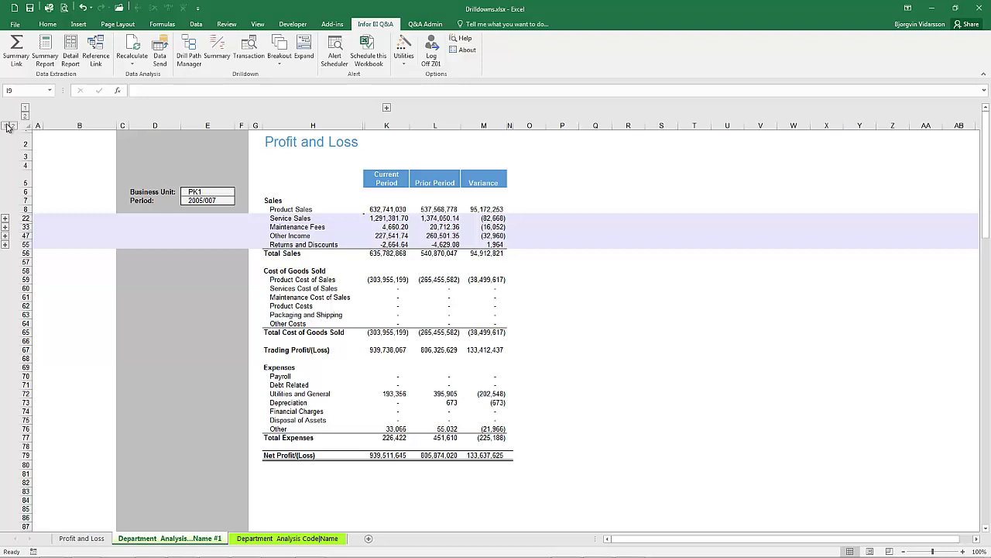
left_click(14, 126)
left_click(7, 127)
left_click(4, 235)
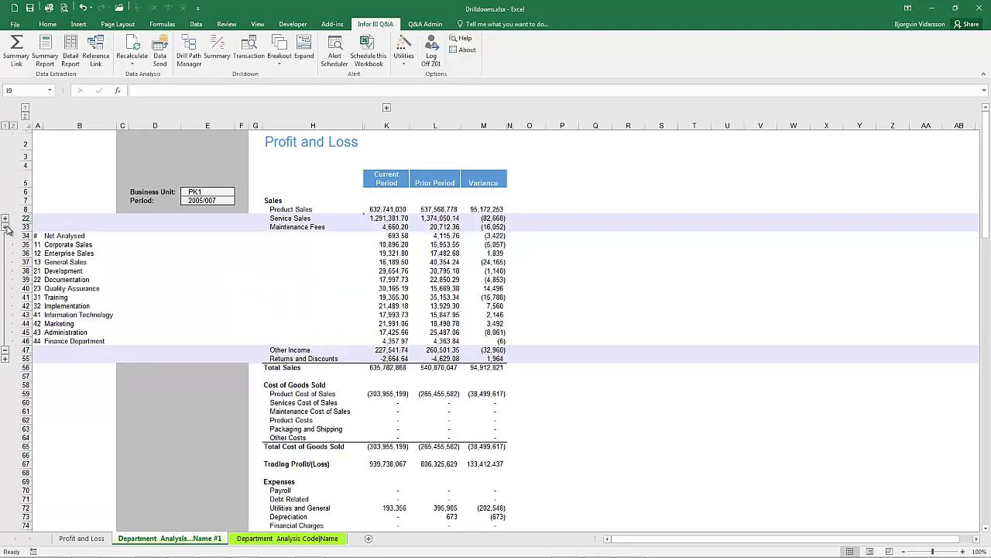
left_click(6, 227)
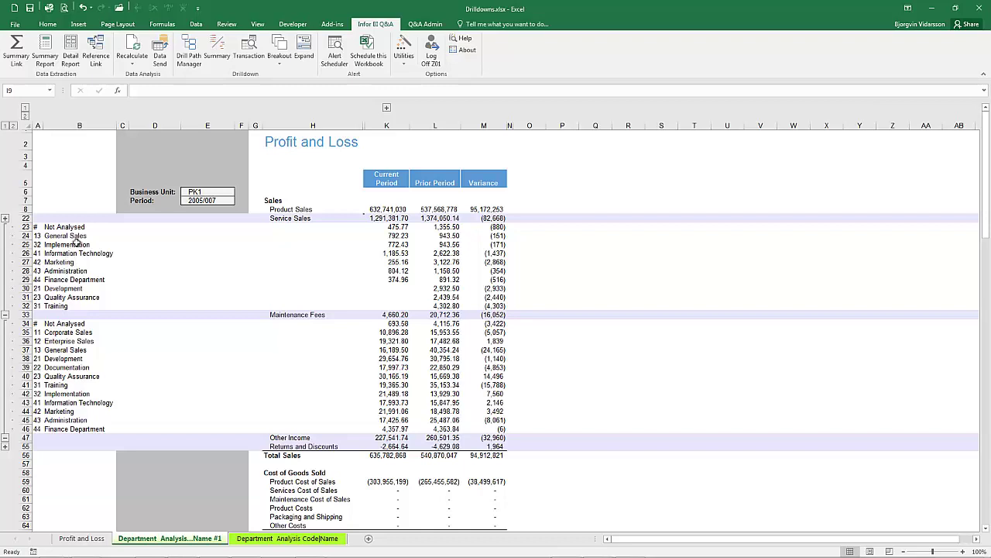
left_click(5, 125)
Step: Open Drill Path Manager and switch between the two Department Analysis sheets in its tree
left_click(194, 59)
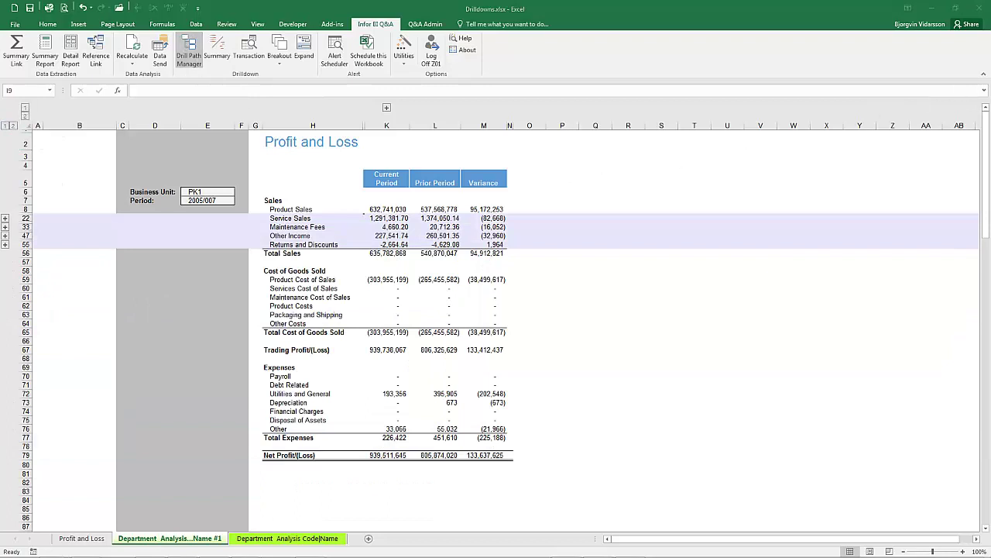
left_click(701, 161)
left_click(704, 173)
left_click(701, 161)
left_click(698, 174)
left_click(704, 161)
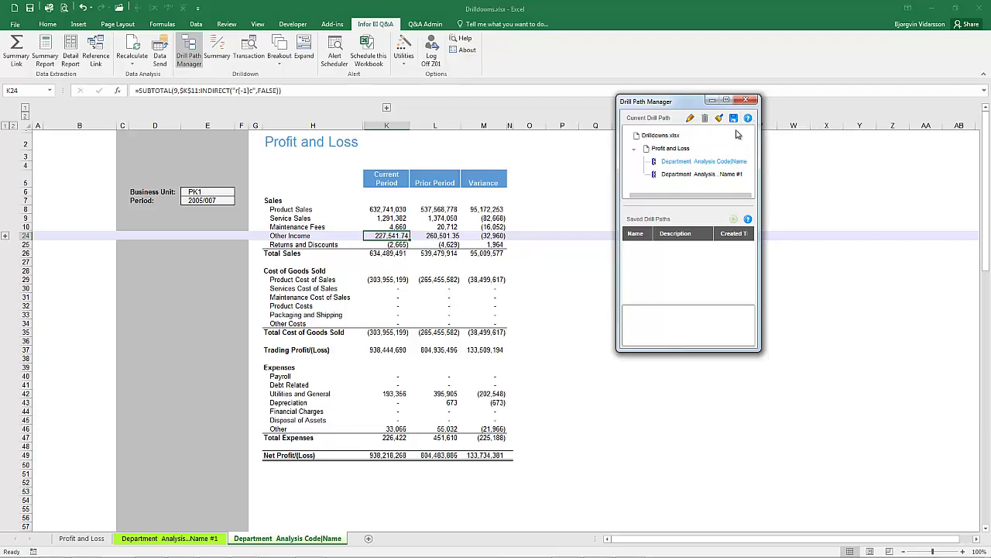
Step: Clear the drill path to delete both analysis sheets, close the manager, and click cell N6
left_click(719, 119)
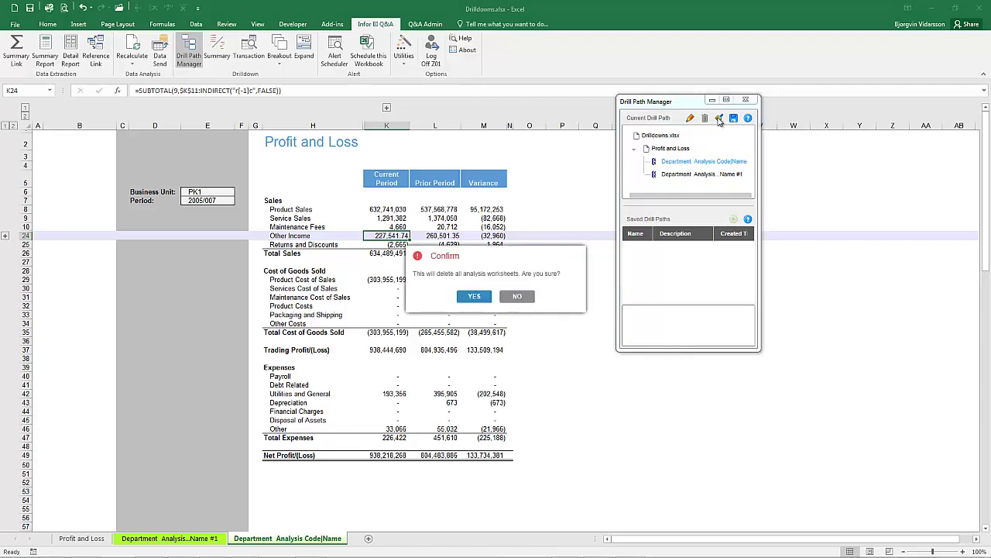
left_click(472, 297)
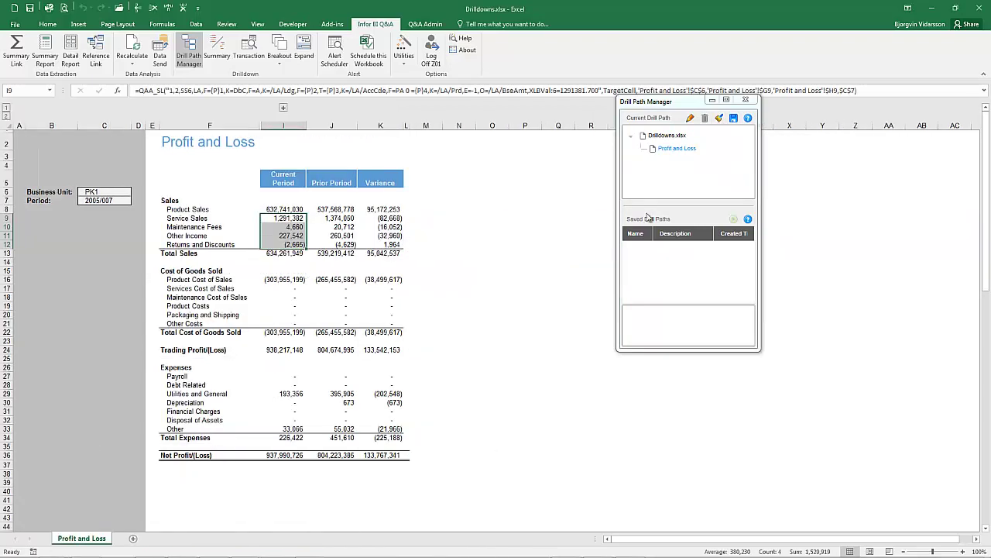
left_click(745, 101)
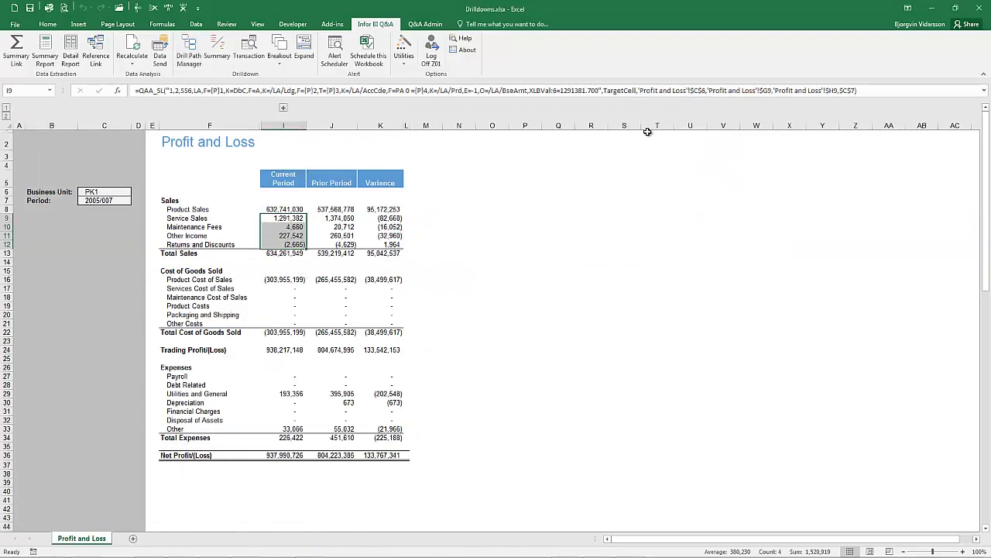
left_click(456, 191)
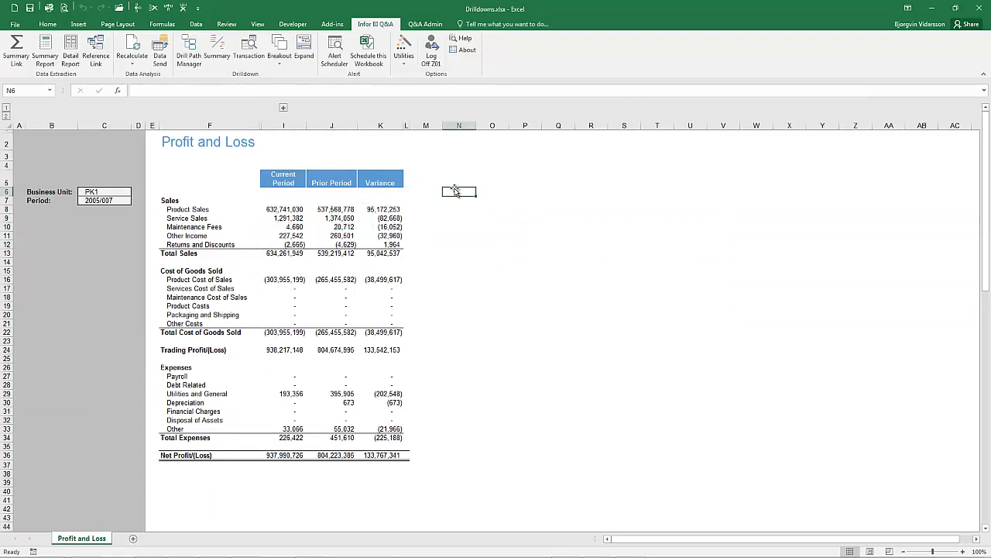